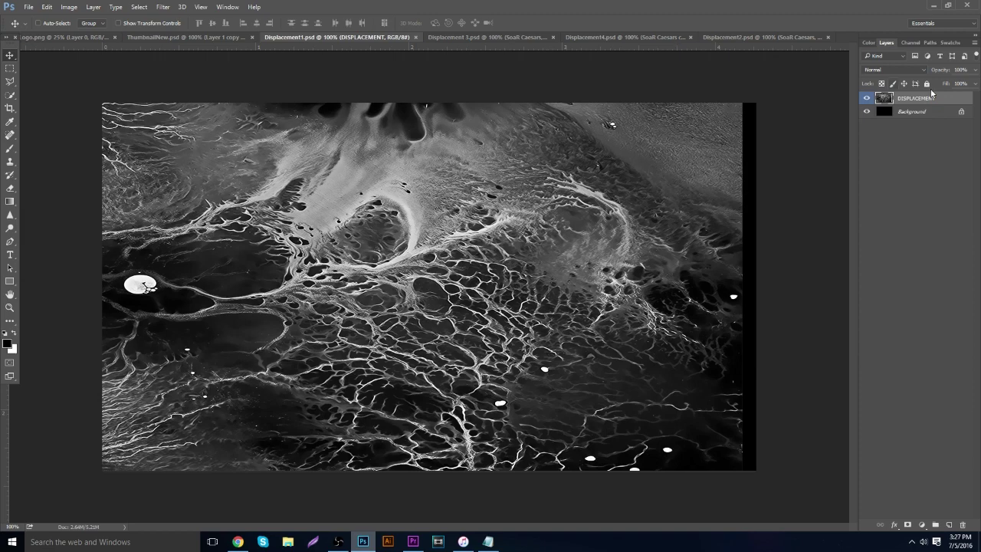
Compare the Displacement4.psd textures by toggling each layer's visibility: copy, square, broken-glass and DISPLACEMENT.
click(867, 98)
click(867, 98)
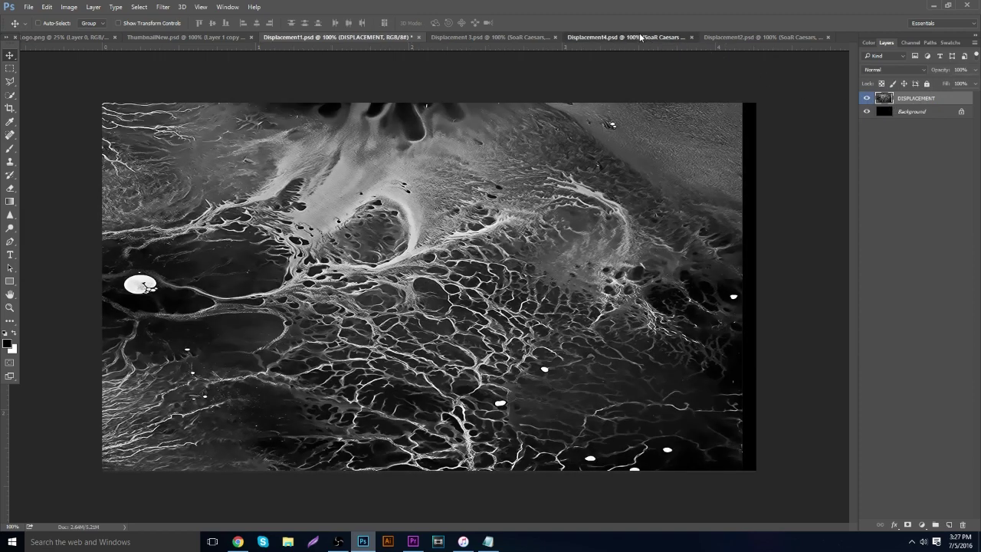
click(617, 37)
click(867, 98)
click(866, 111)
click(867, 124)
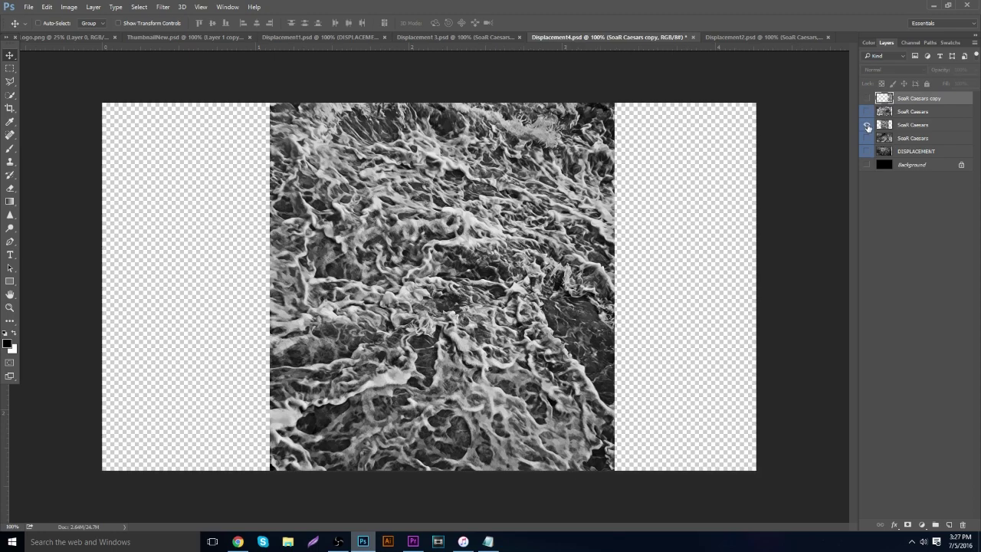
click(867, 124)
click(867, 138)
click(867, 138)
click(866, 151)
click(867, 151)
click(867, 151)
click(868, 152)
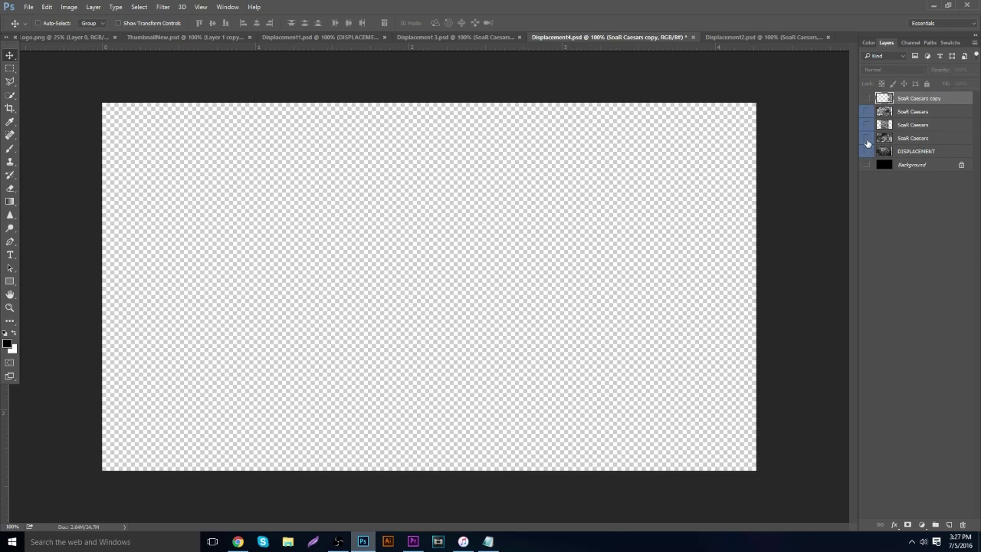
Hide every Displacement4 layer, then bring Displacement2.psd and the broken-ice image search forward.
click(867, 138)
click(867, 139)
click(867, 152)
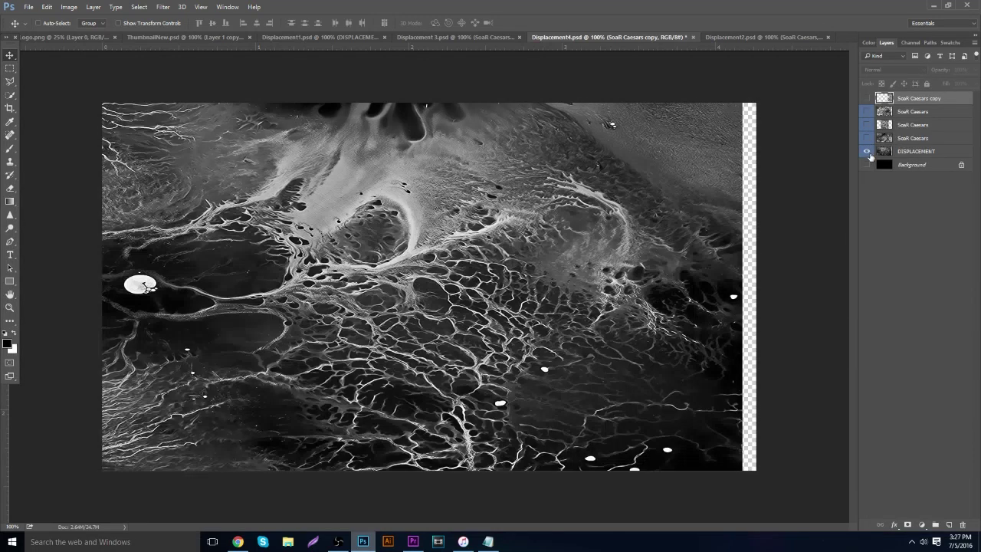
click(868, 151)
click(866, 125)
click(867, 125)
click(867, 111)
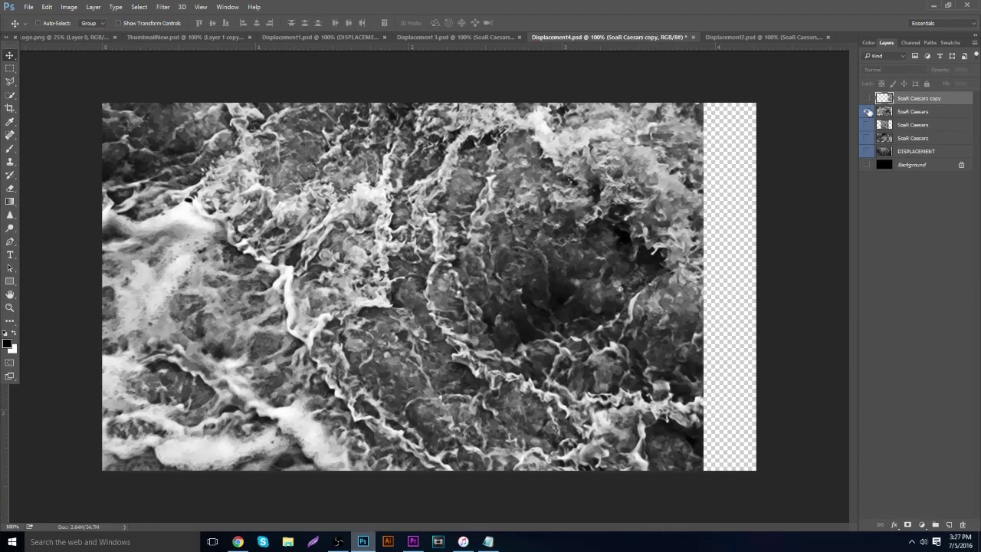
click(867, 111)
click(867, 98)
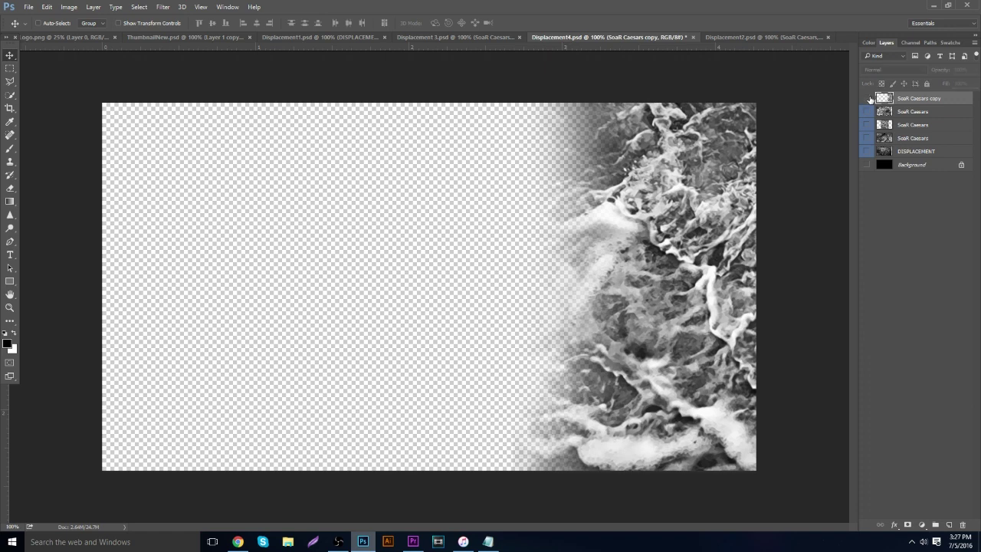
click(868, 98)
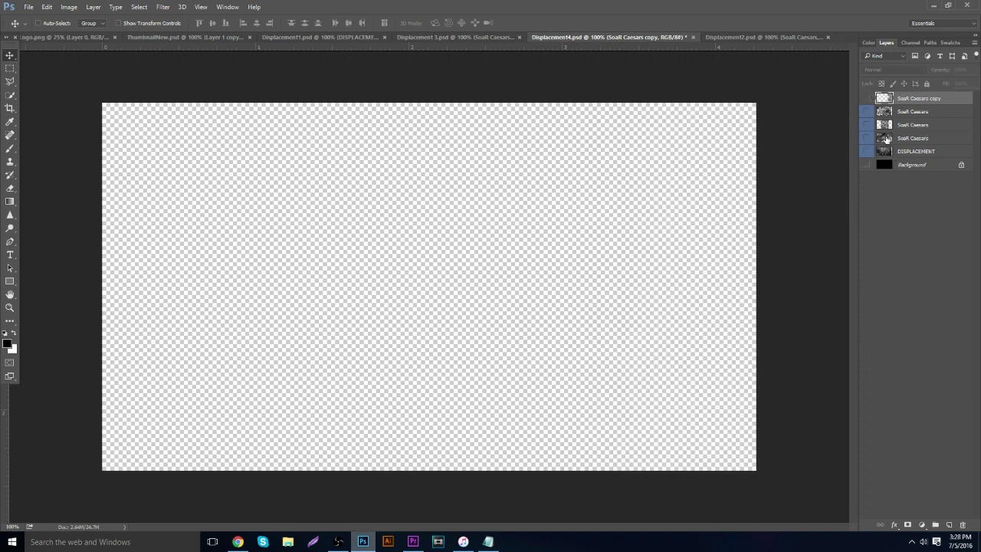
click(777, 36)
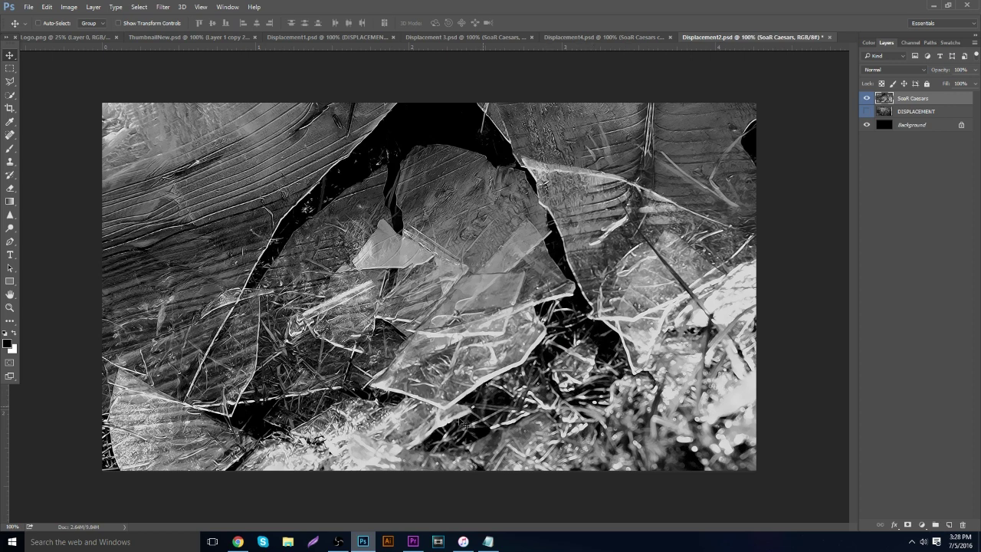
click(239, 540)
Find the broken ice wallpaper in Google Images and open it at full size.
scroll(469, 374, up, 3)
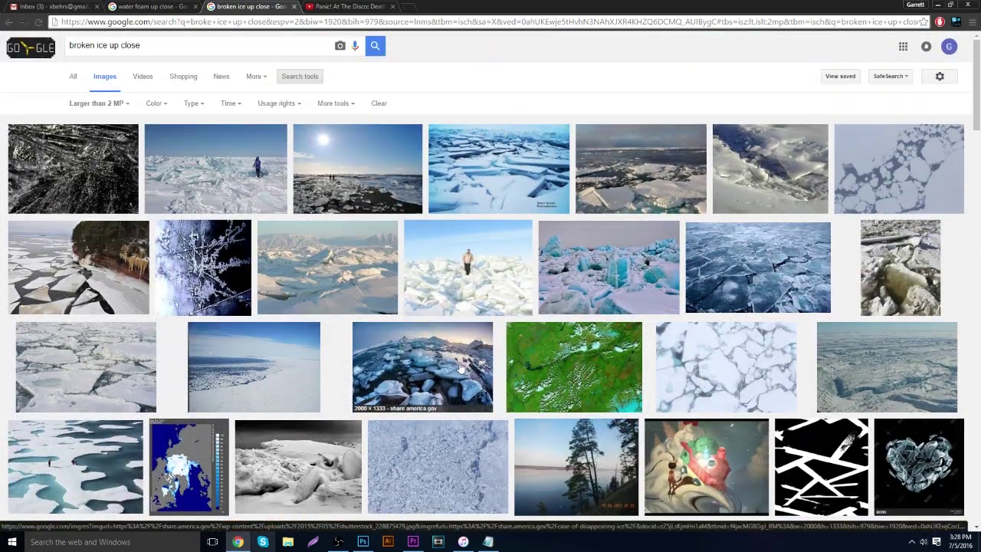
click(72, 154)
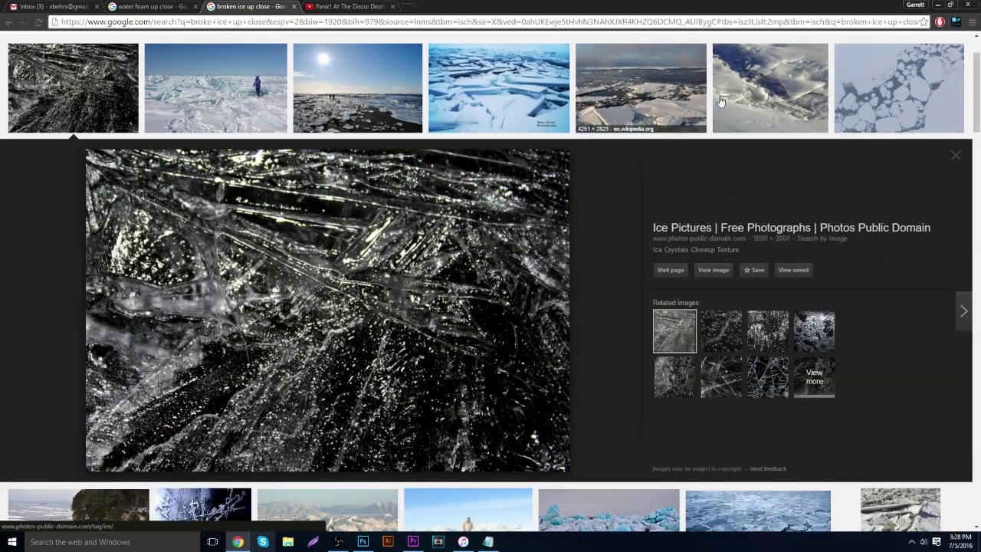
click(958, 157)
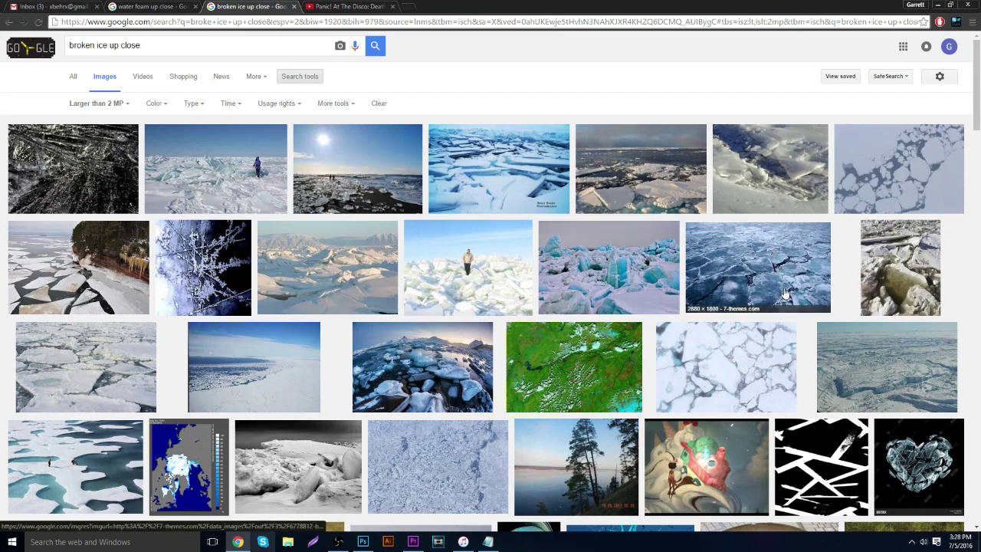
click(759, 268)
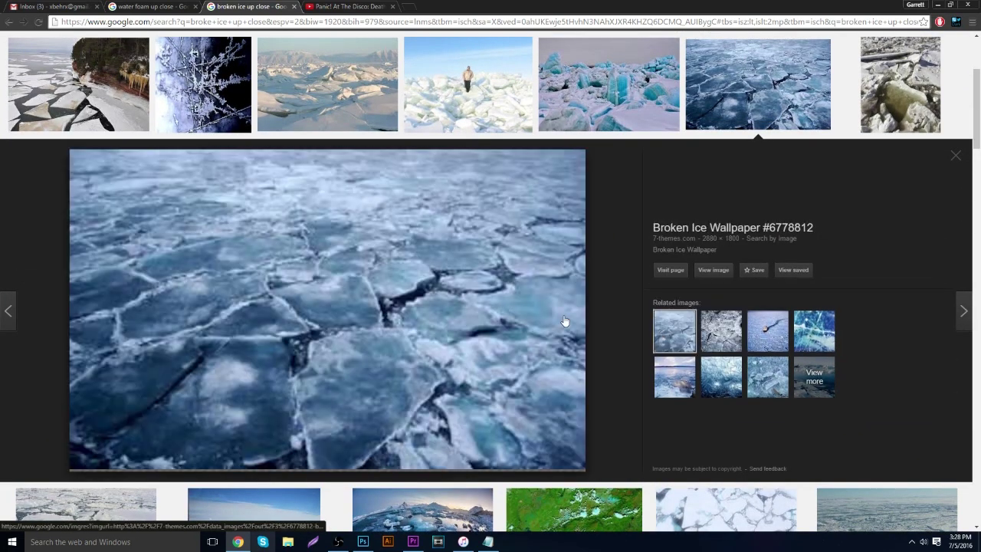
click(676, 273)
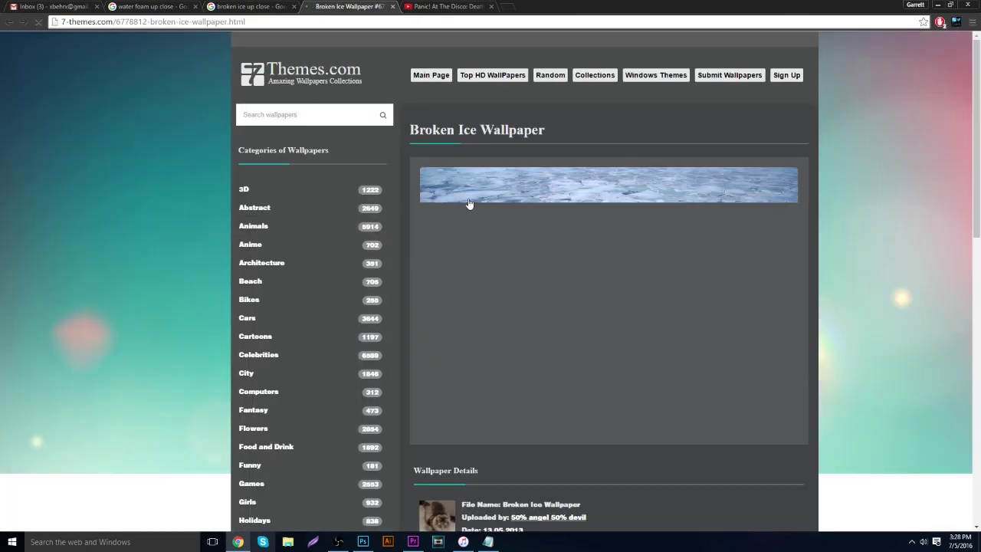
click(605, 210)
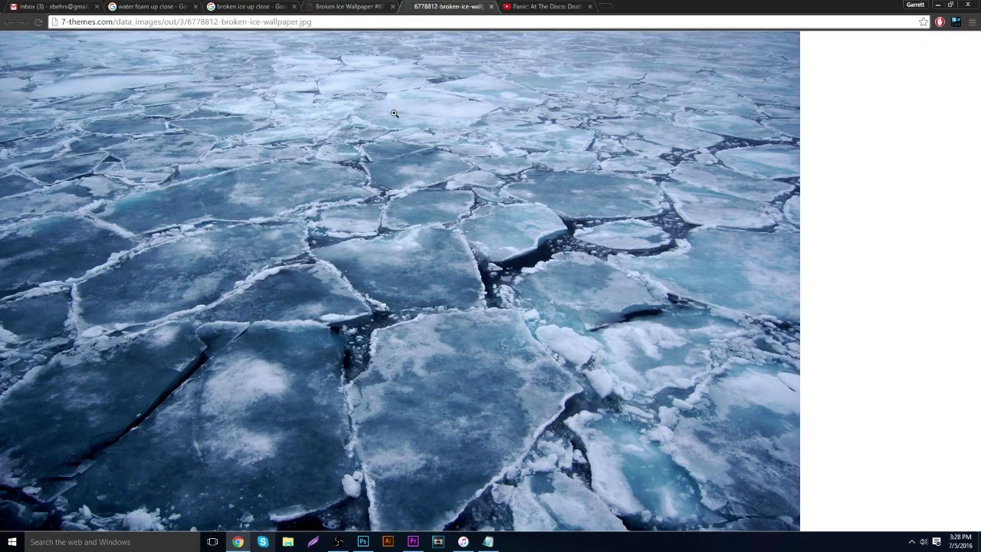
Copy the broken ice image and begin a new 2880×1800 Photoshop document from the clipboard.
right_click(425, 250)
click(444, 289)
click(363, 541)
click(29, 7)
click(42, 19)
Create the 2880×1800 document, paste the ice photo, and add a Black & White adjustment layer.
click(603, 137)
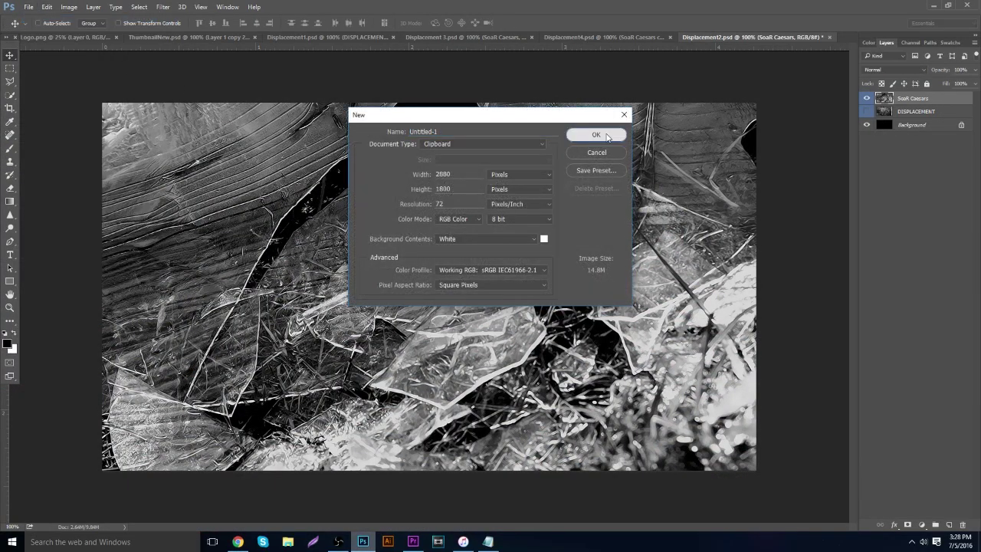
key(ctrl+v)
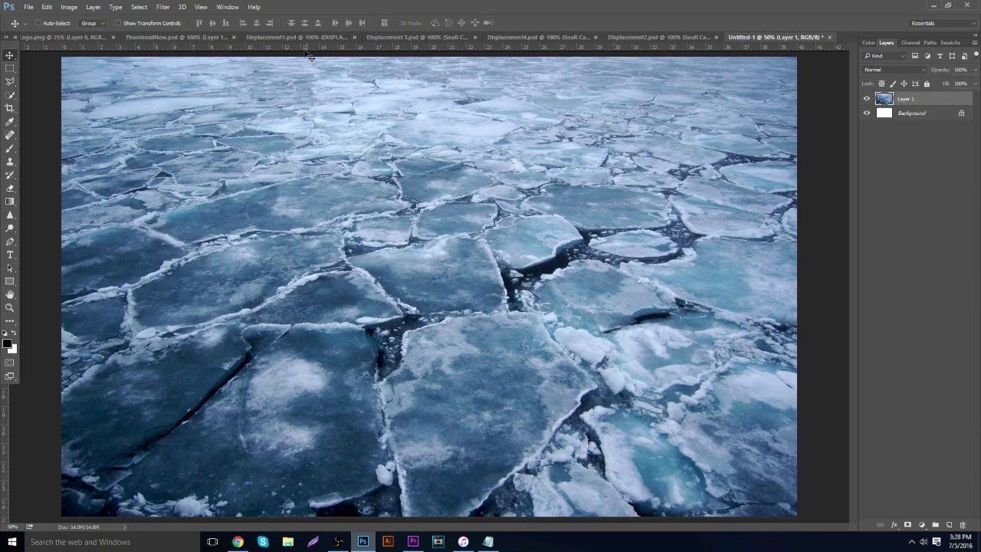
click(921, 525)
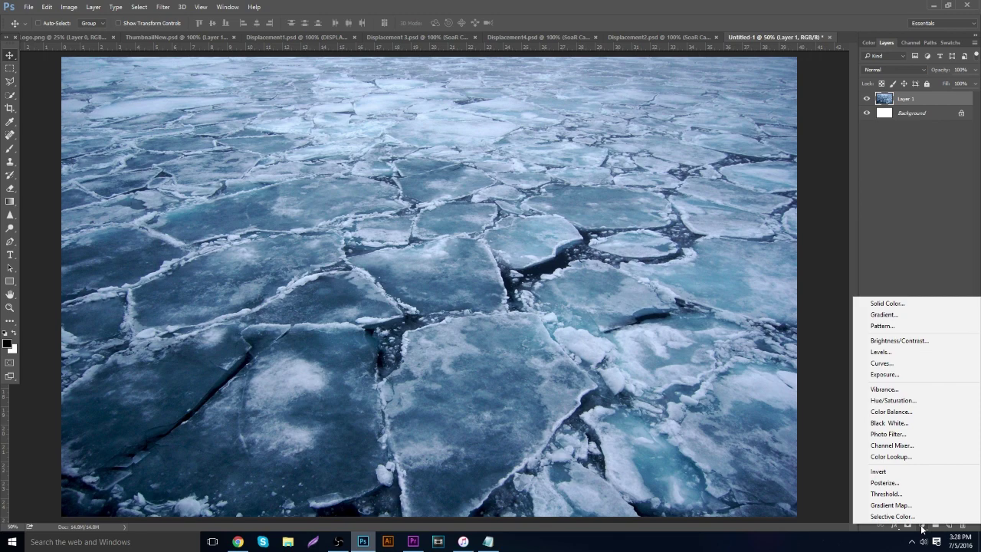
click(888, 423)
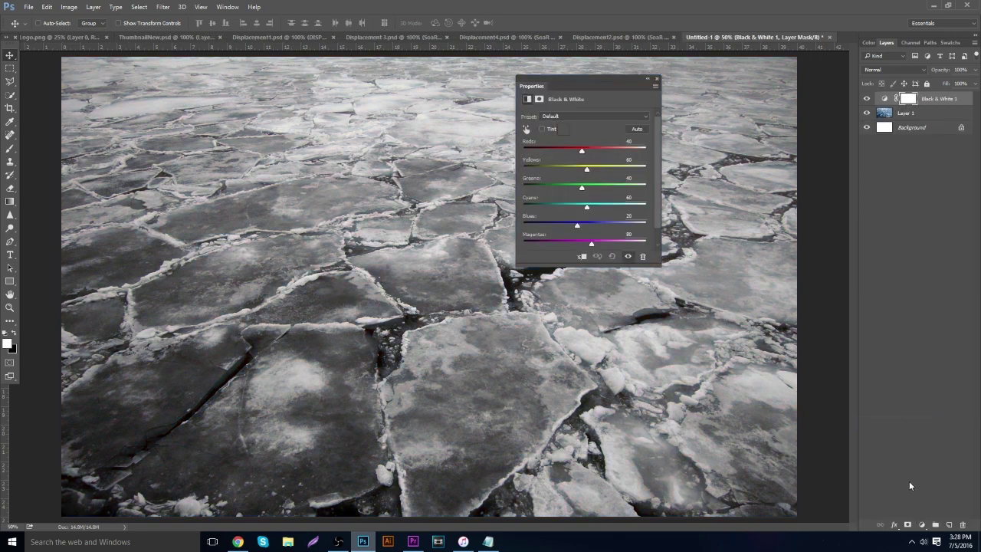
click(656, 82)
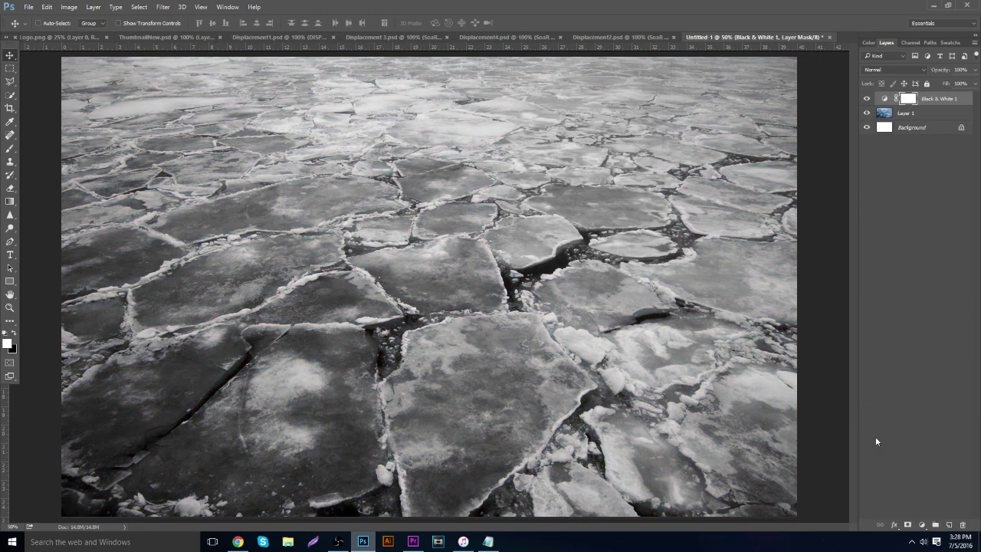
Add an Exposure adjustment with Gamma 0.76, then duplicate Layer 1 holding the ice photo.
click(923, 525)
click(920, 379)
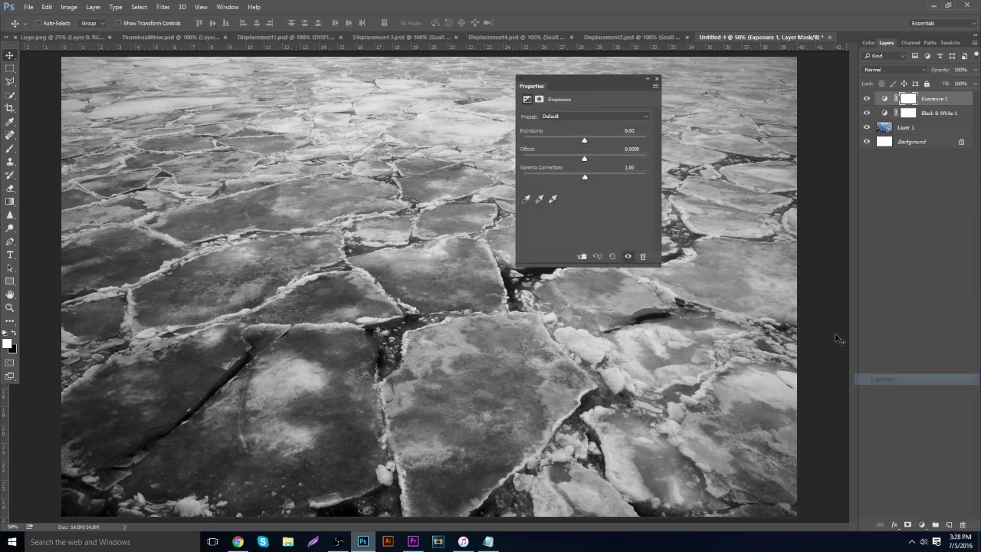
drag(588, 177, 588, 144)
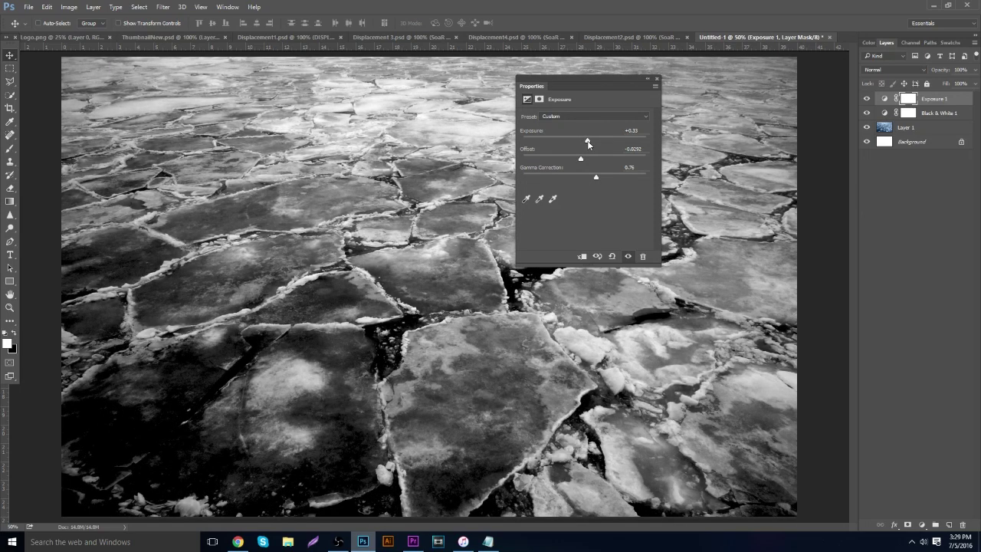
click(660, 76)
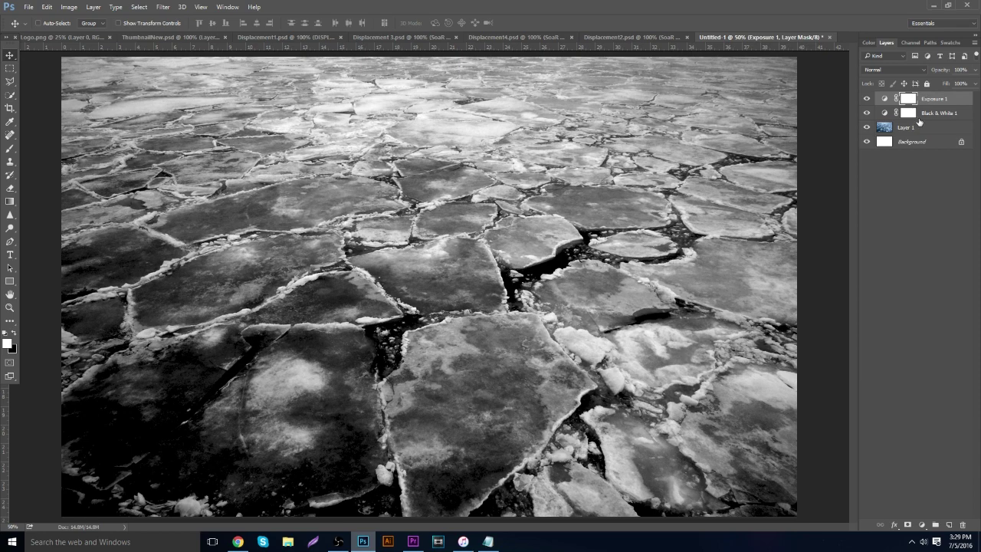
click(914, 128)
key(ctrl+j)
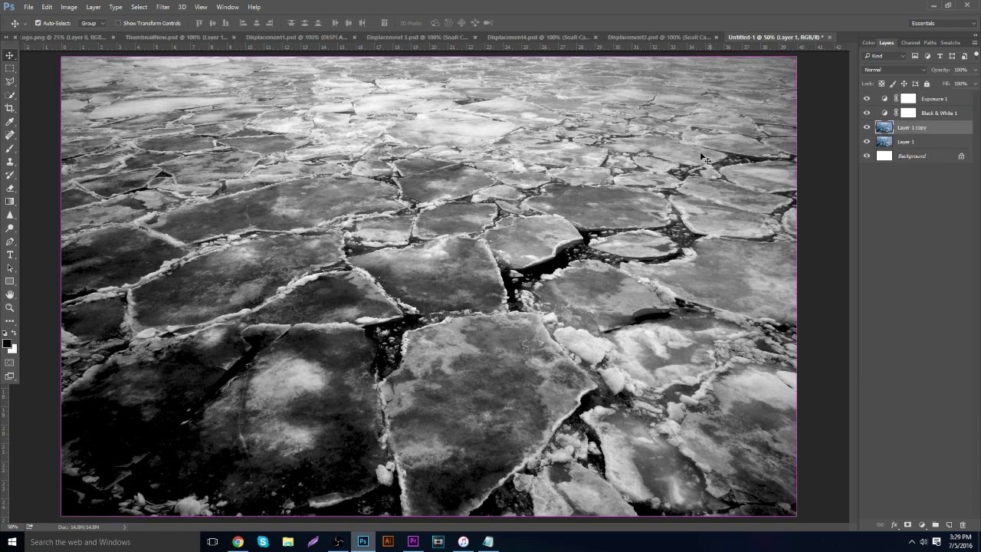
Apply Dust & Scratches to Layer 1 copy at 8 px radius, 51 levels threshold, then zoom out.
click(162, 7)
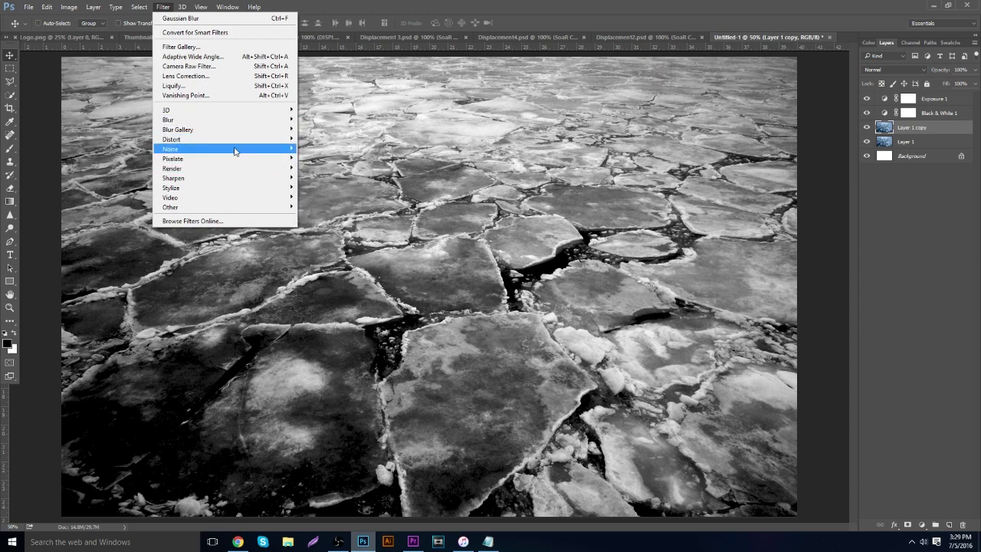
mouse_move(237, 149)
click(322, 170)
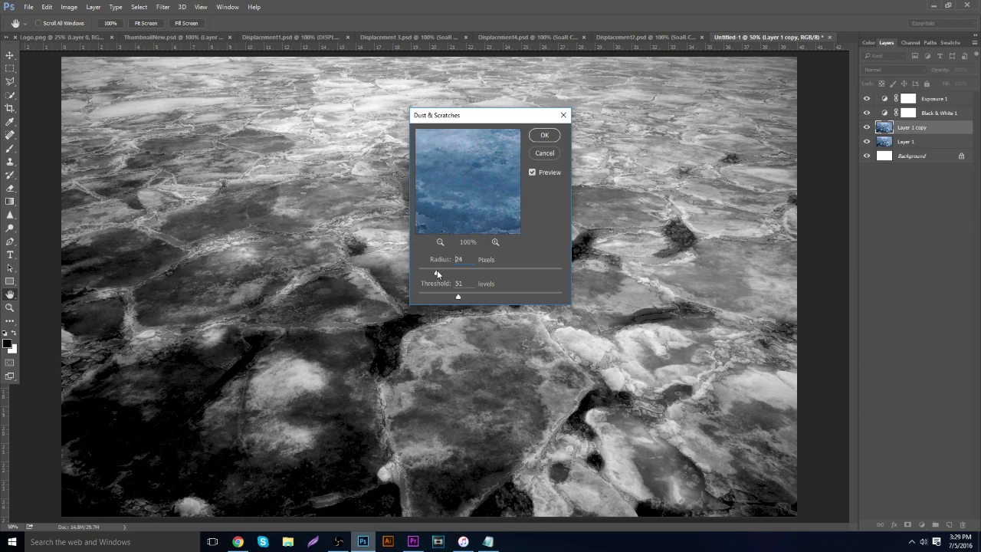
drag(418, 273, 430, 274)
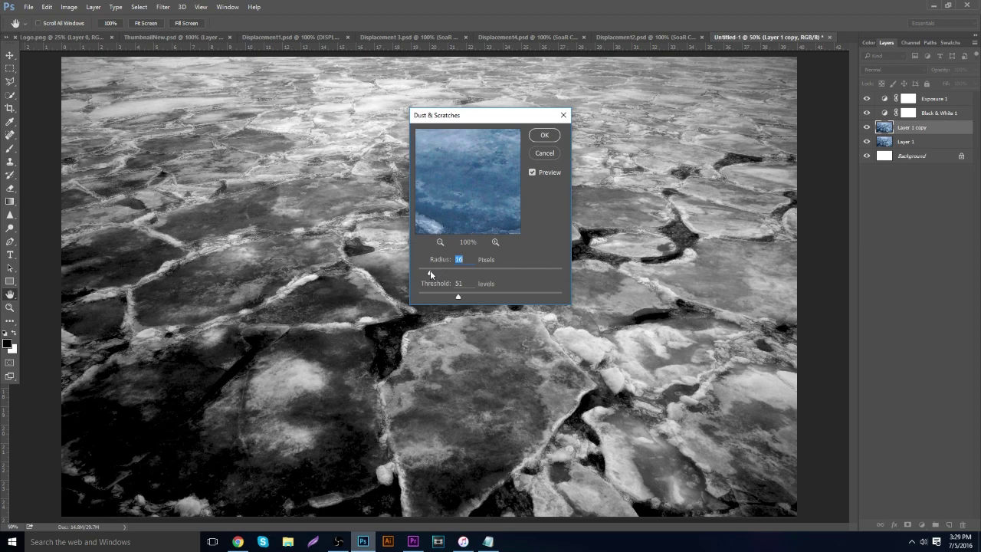
drag(430, 271, 424, 273)
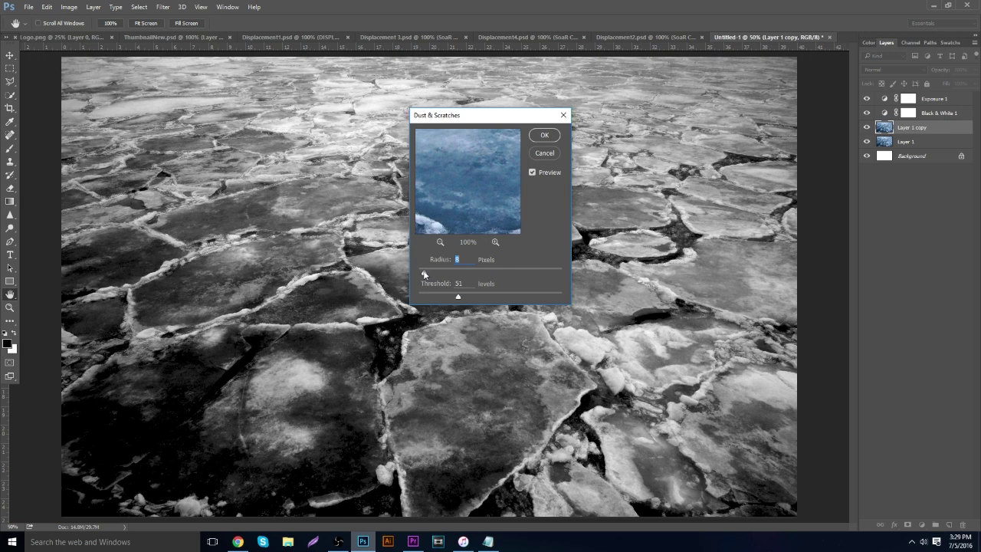
click(544, 134)
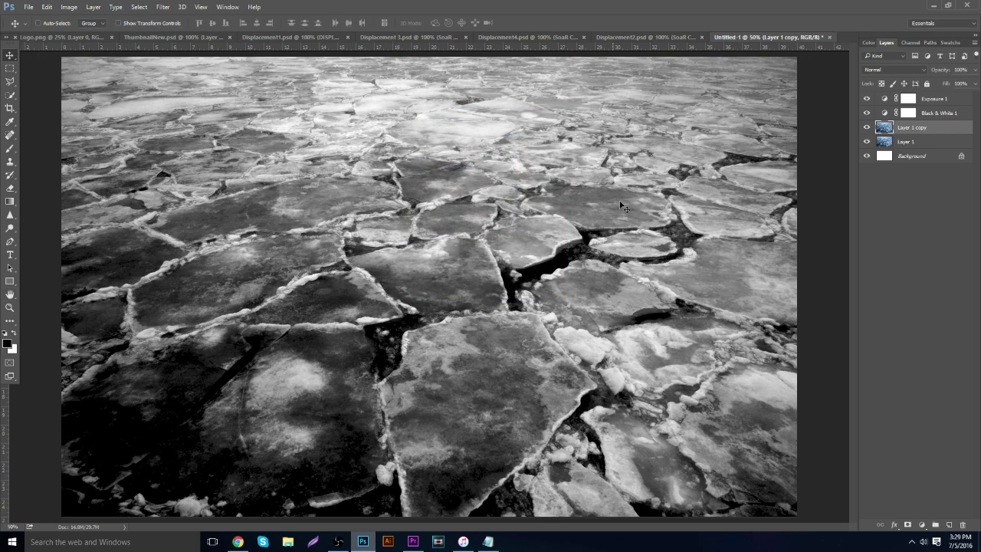
click(13, 309)
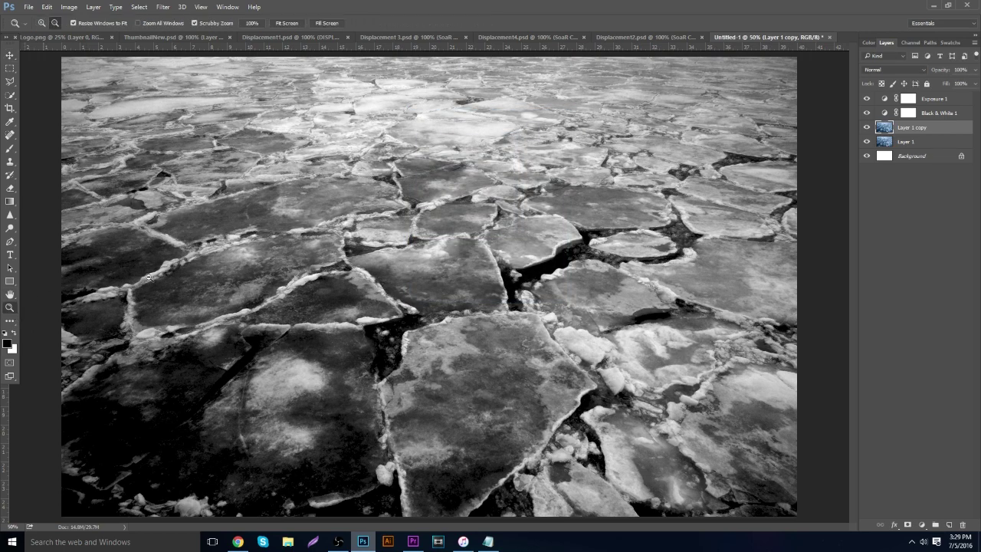
alt+click(370, 227)
Start Save As and create a new Displacements folder inside D:\Packs.
click(376, 231)
alt+click(376, 231)
click(32, 7)
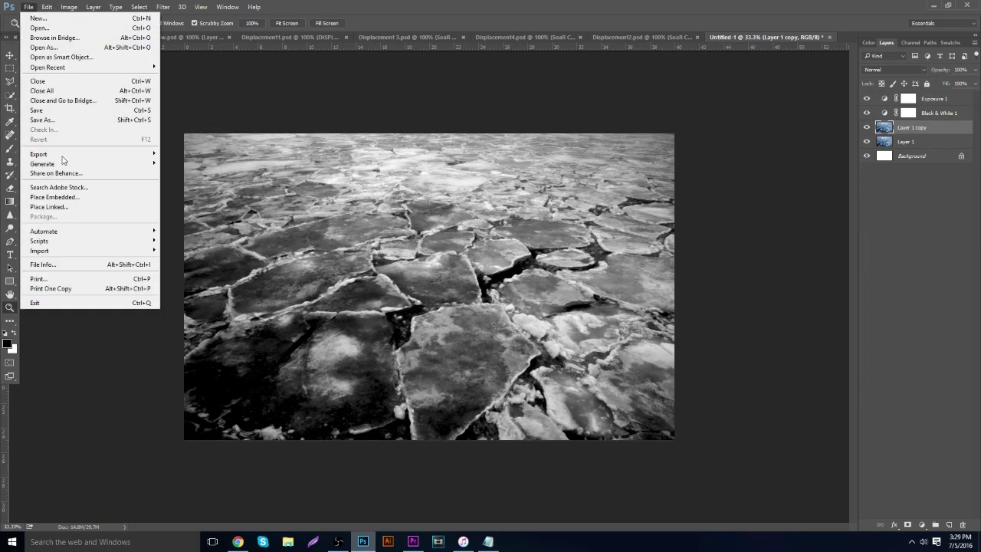
click(77, 119)
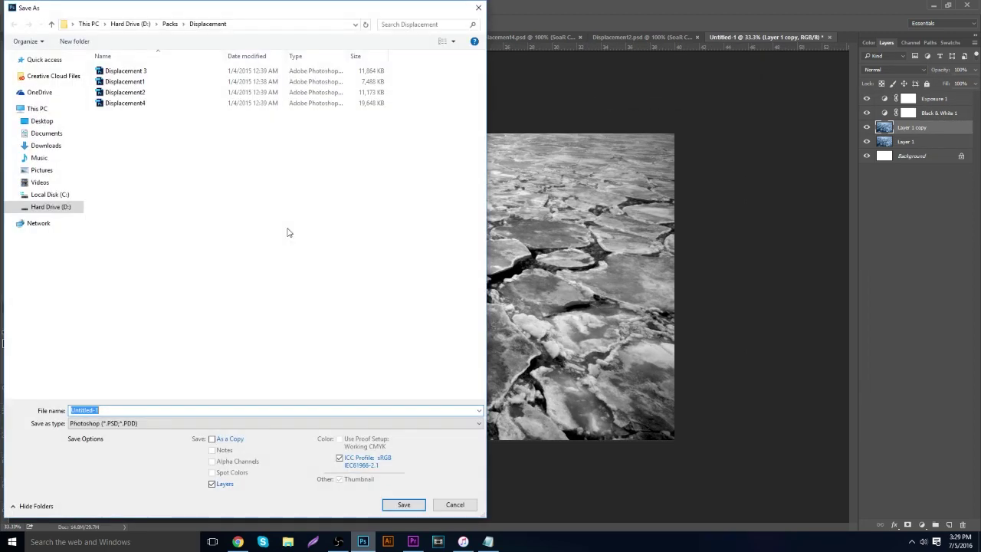
click(50, 207)
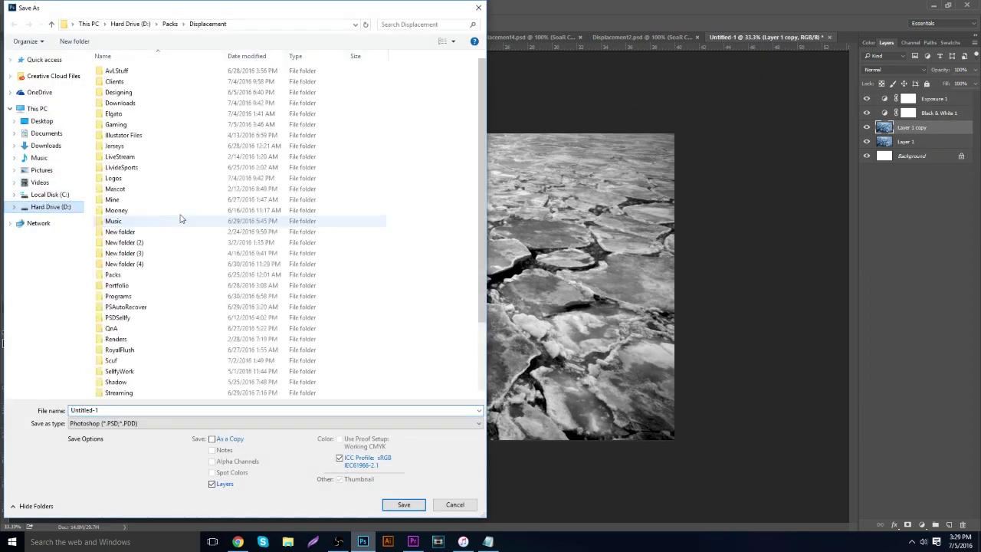
double_click(173, 274)
click(67, 40)
text(Displacem)
key(Return)
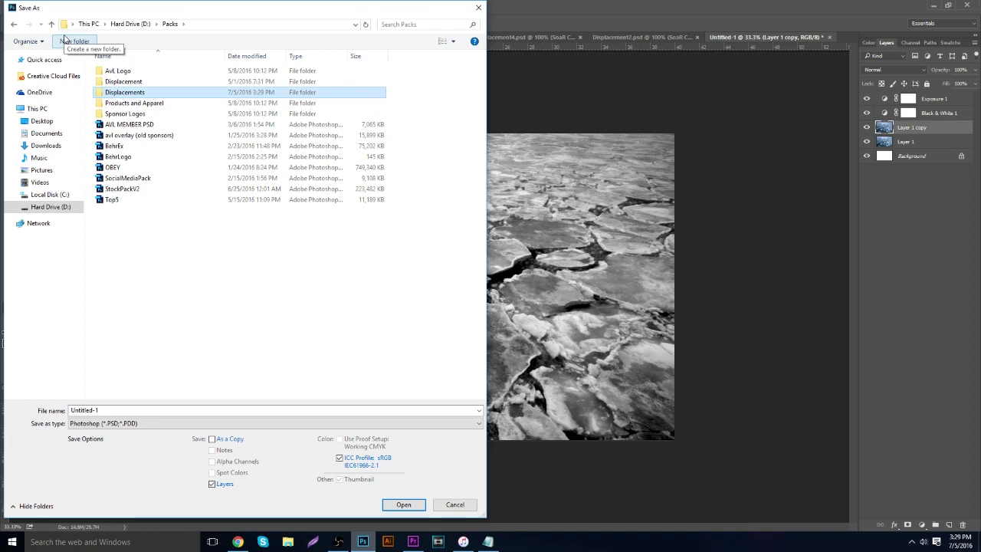
key(Return)
Save the ice image there as 1.psd, accepting the compatibility prompt.
double_click(120, 410)
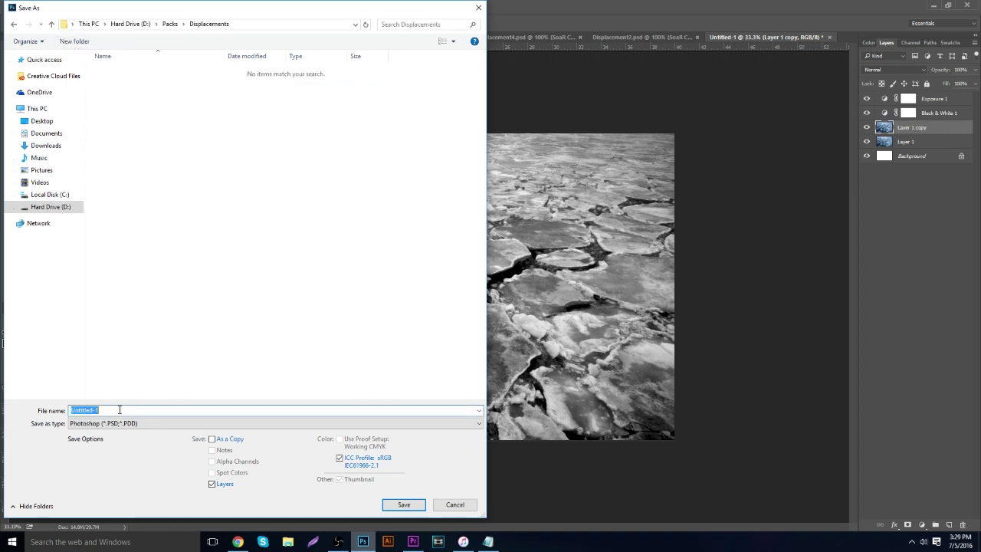
text(1)
key(Return)
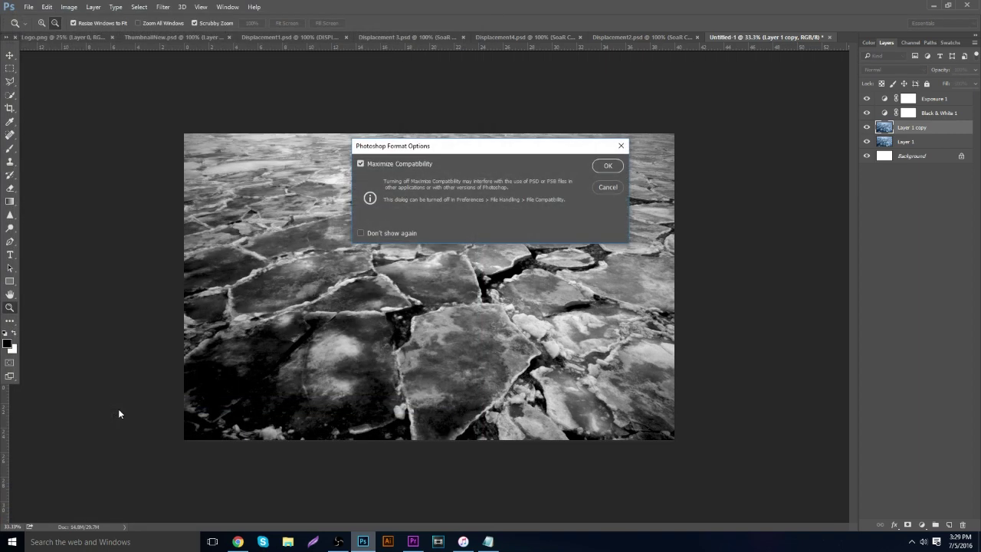
key(Return)
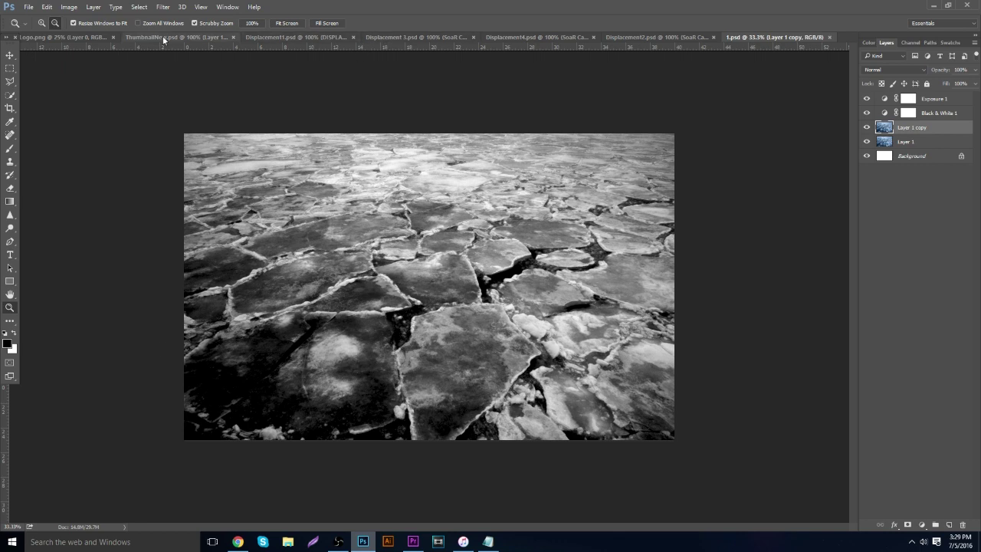
Scale the polar bear shield logo in Logo.png down to about 35% around its centre.
click(85, 37)
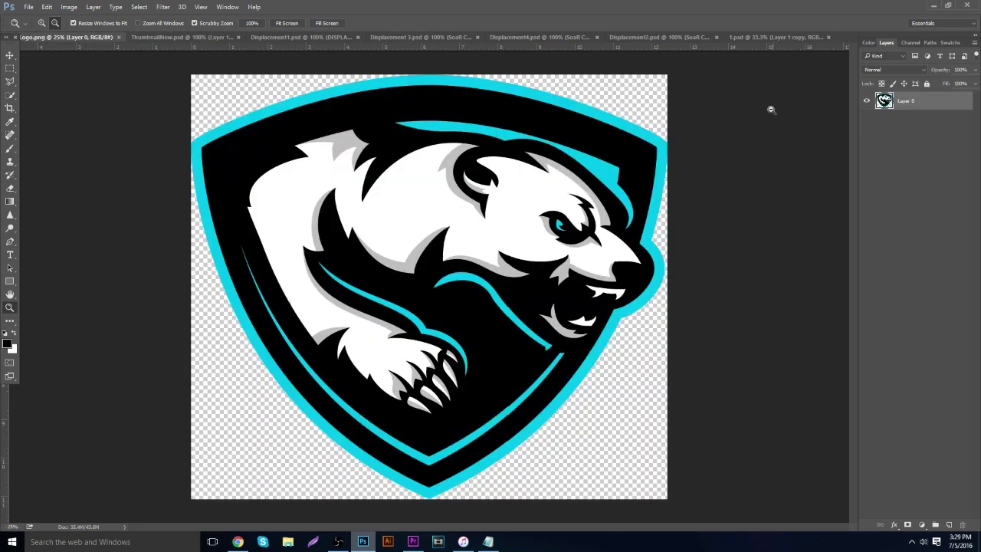
key(ctrl+t)
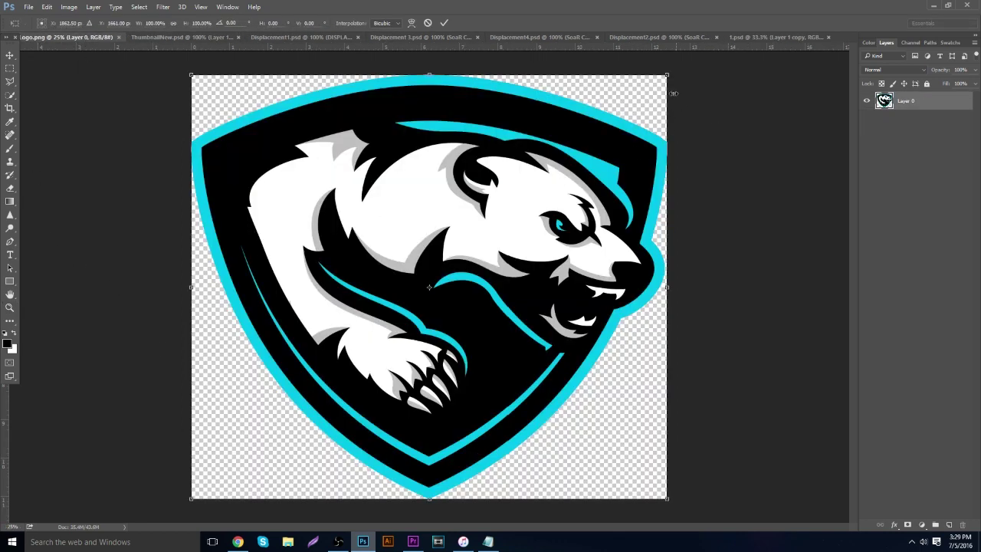
drag(671, 82, 483, 179)
key(z)
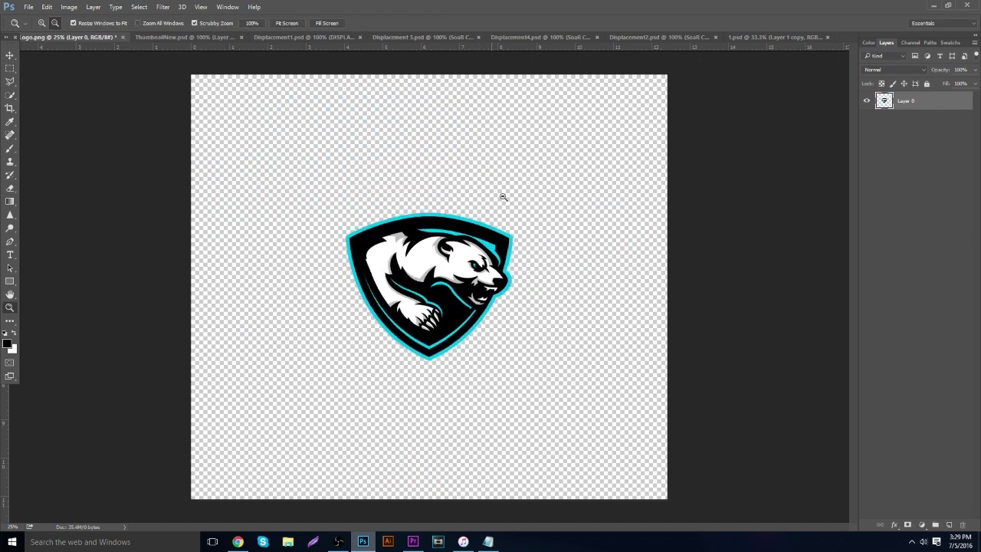
Add a new layer beneath the logo, fill it with black, and reselect the logo layer.
key(ctrl+shift+alt+n)
drag(904, 101, 898, 152)
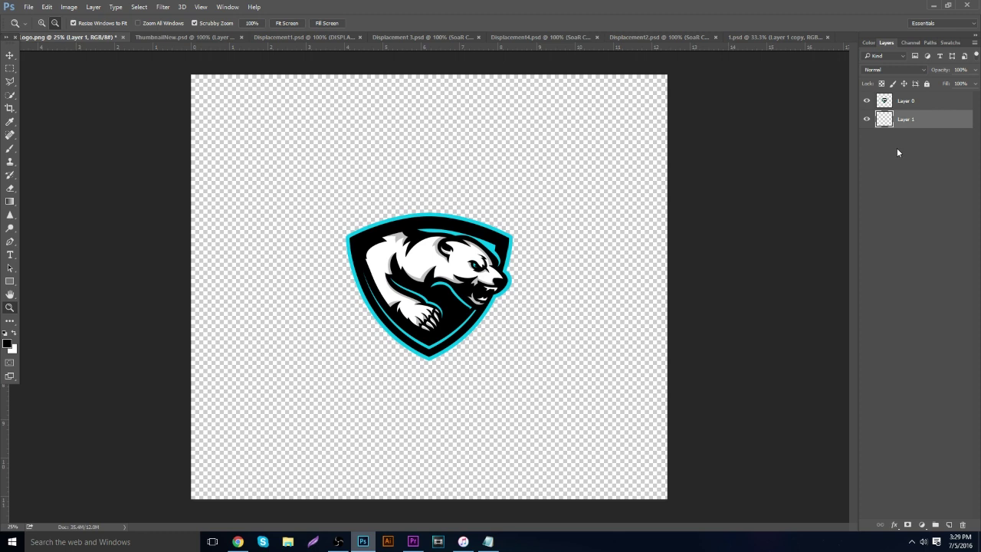
right_click(10, 200)
click(43, 213)
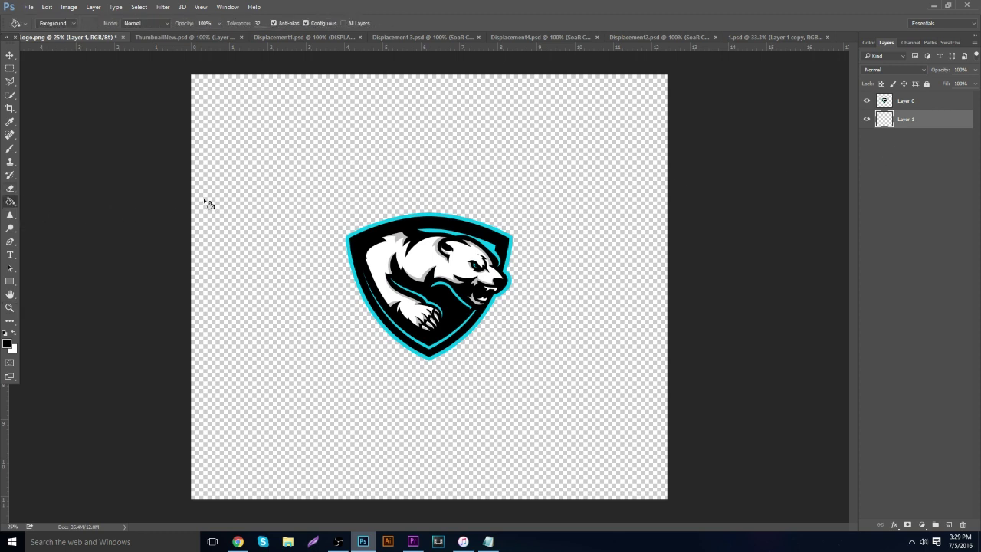
click(307, 190)
click(932, 100)
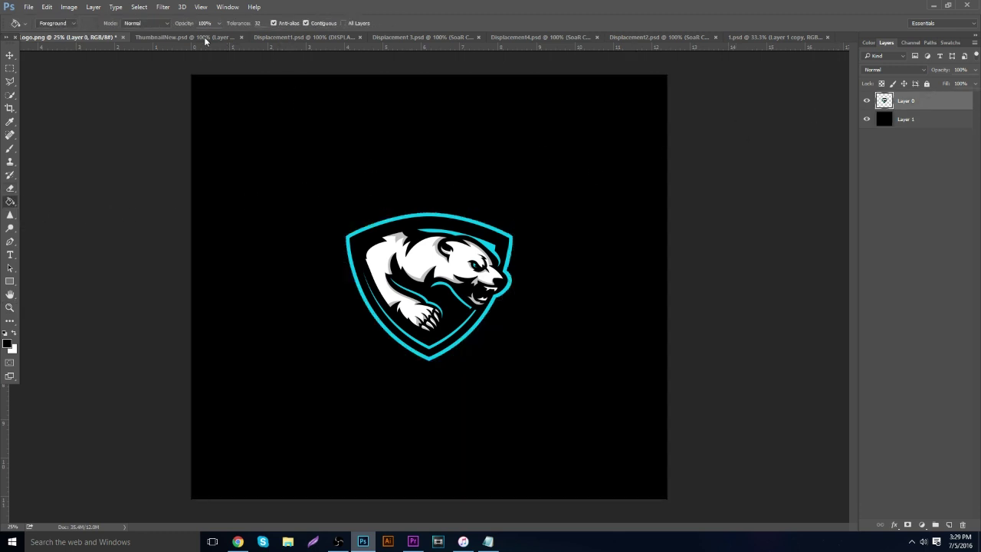
Apply Displace at scale 10 using 1.psd as the map, then undo it to compare.
click(162, 7)
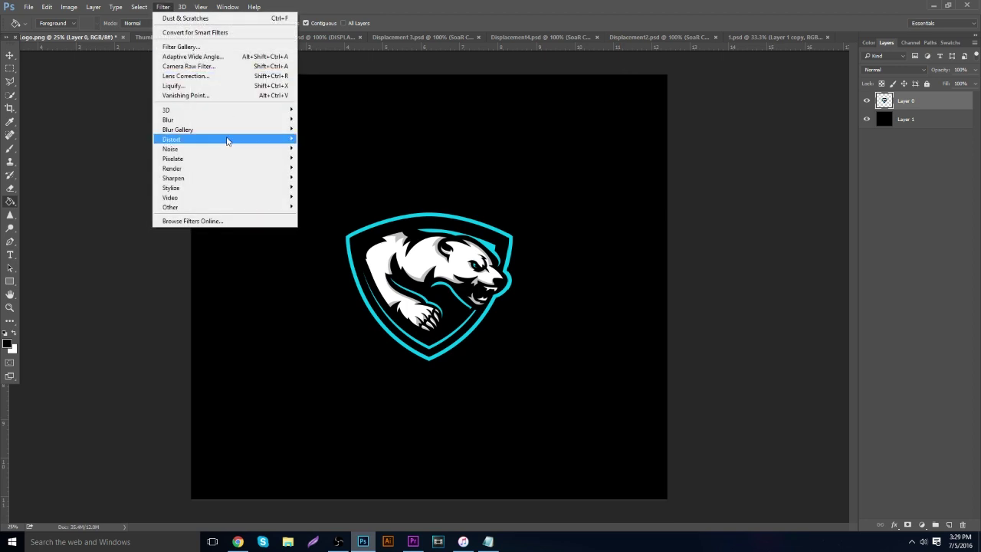
mouse_move(228, 138)
click(341, 140)
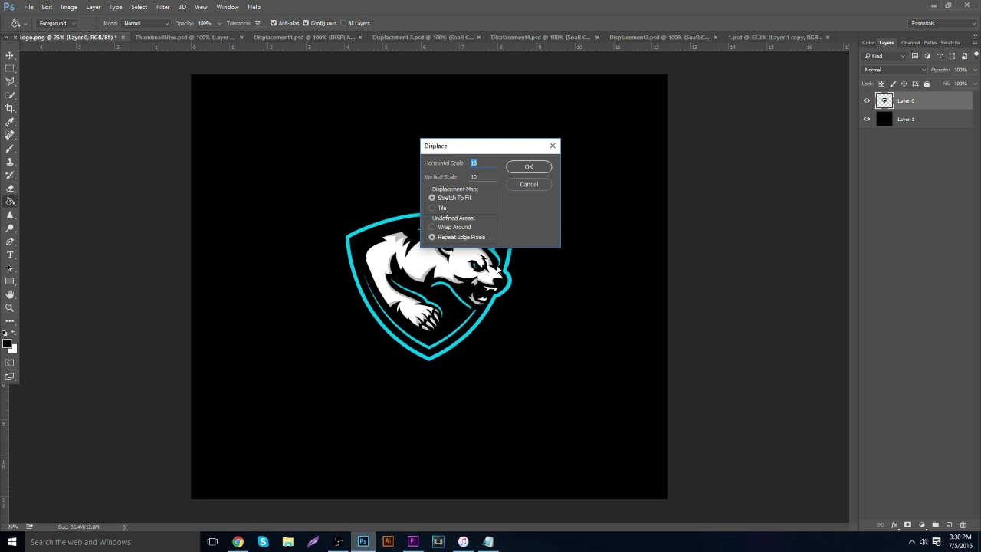
click(525, 168)
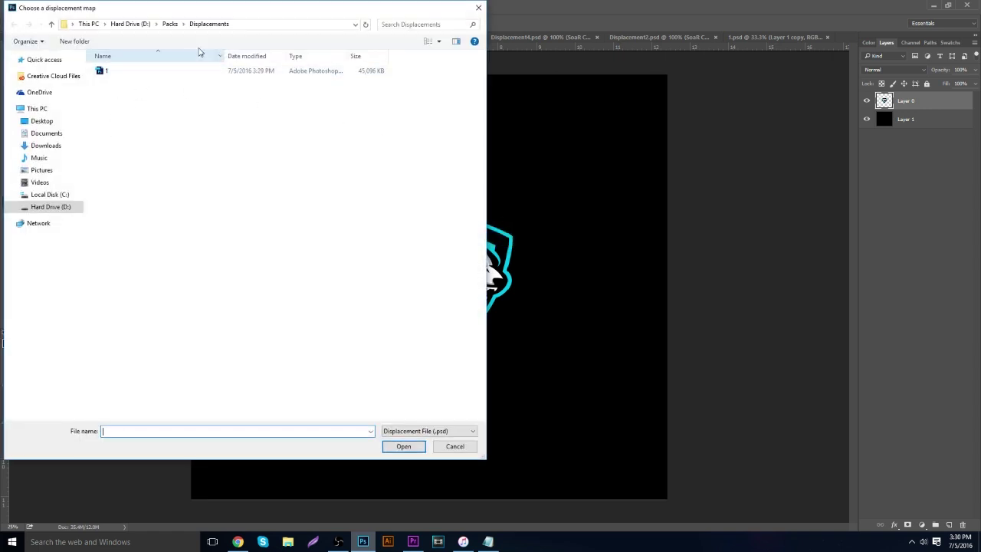
double_click(226, 73)
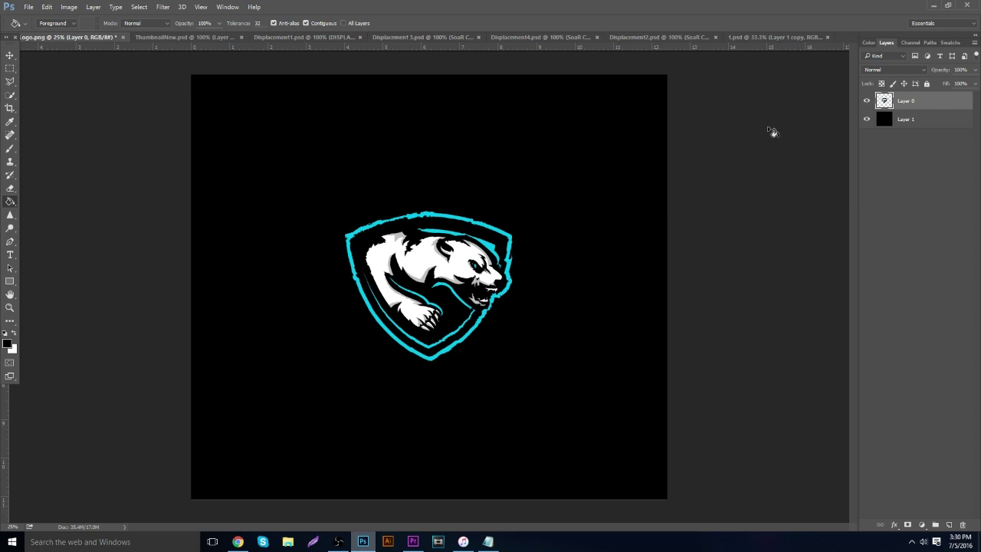
key(ctrl+z)
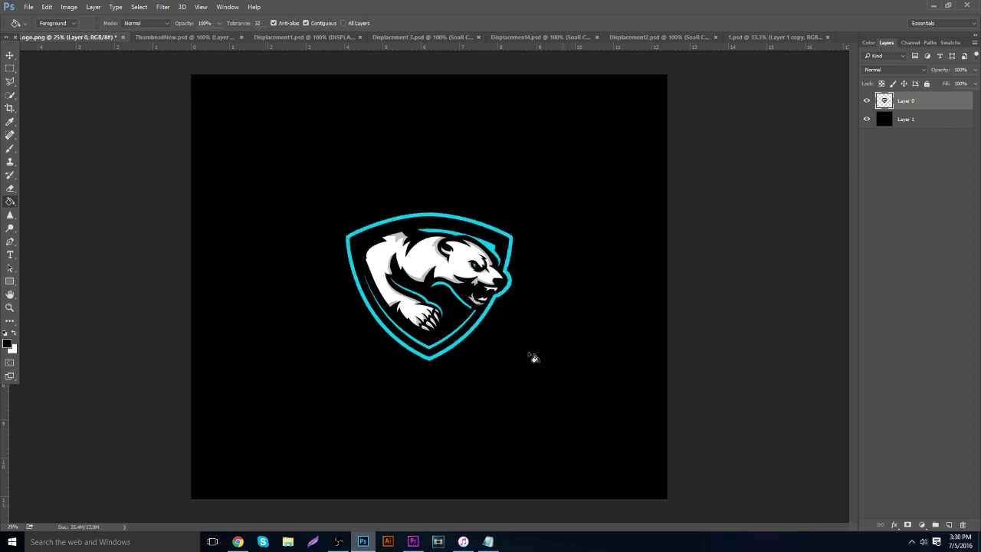
click(238, 541)
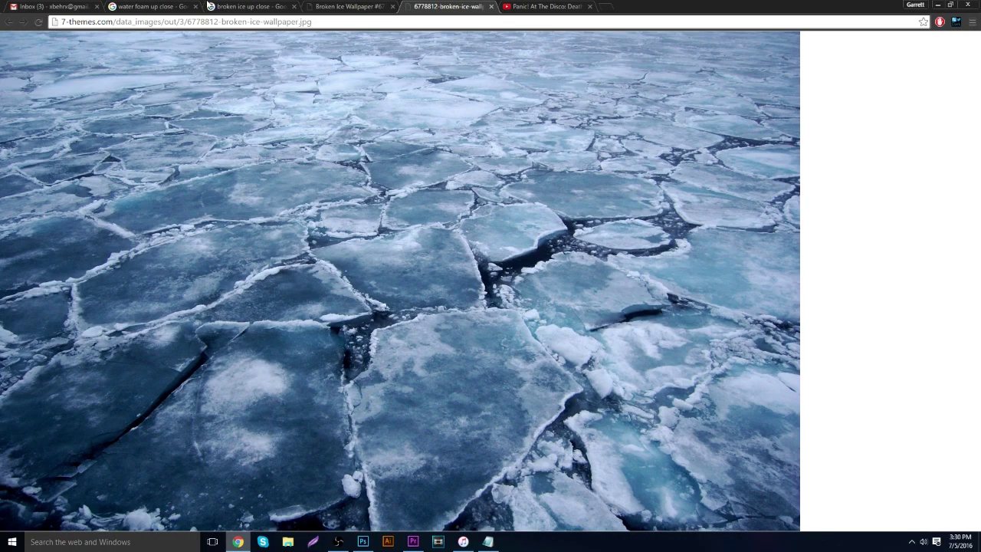
Browse the 'water foam up close' results and preview related foam textures to reach water sea stream 4.
click(153, 5)
scroll(304, 275, up, 3)
scroll(132, 331, down, 1)
click(132, 331)
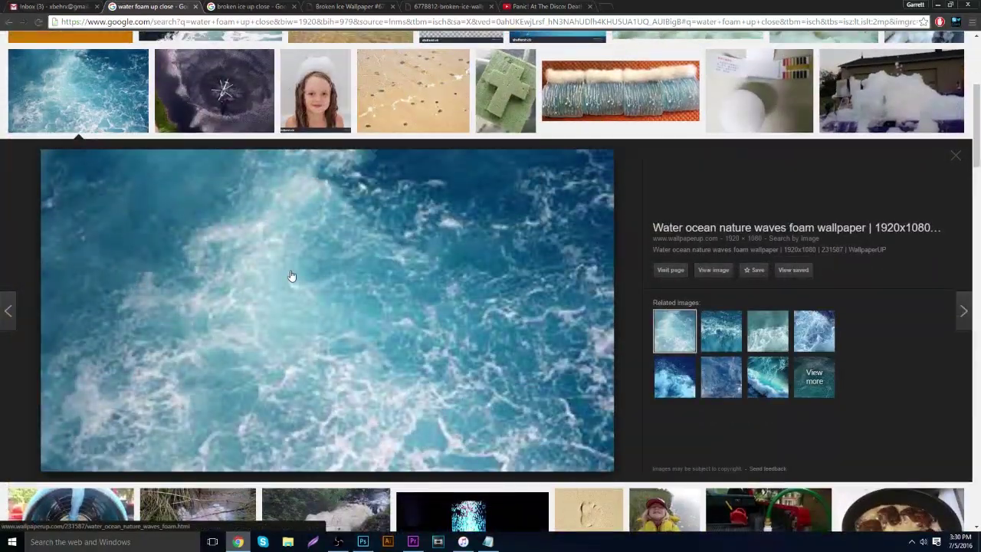
scroll(385, 299, up, 3)
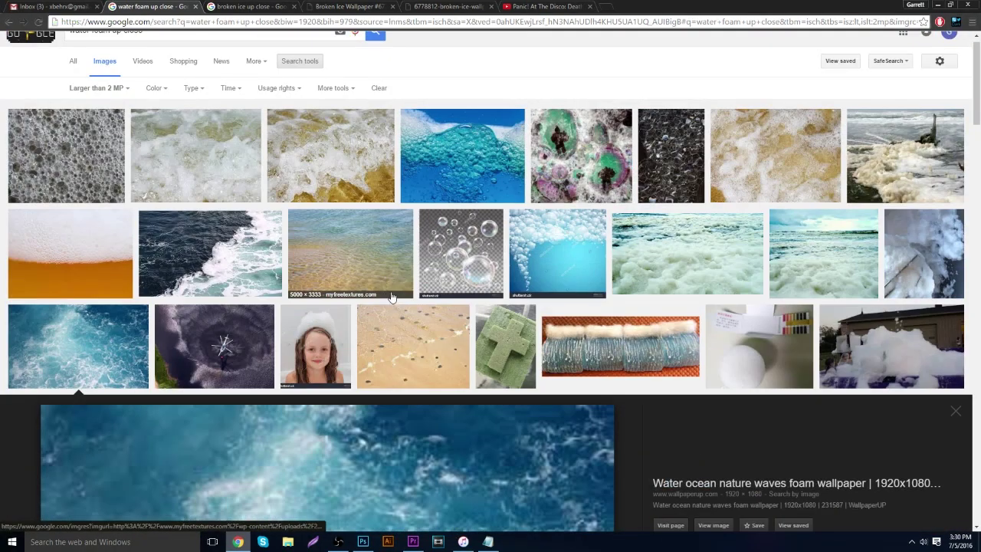
scroll(470, 245, down, 3)
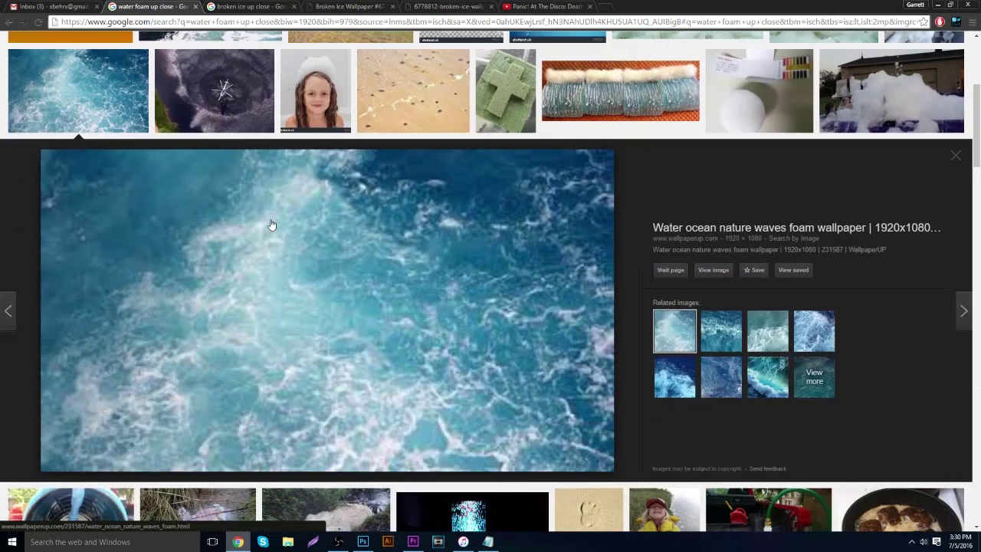
click(728, 337)
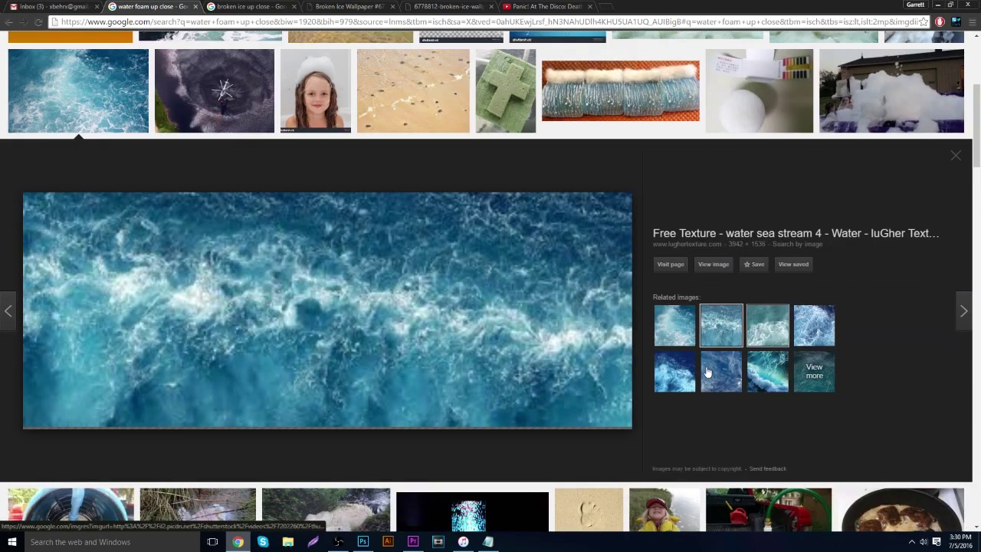
click(722, 336)
click(723, 336)
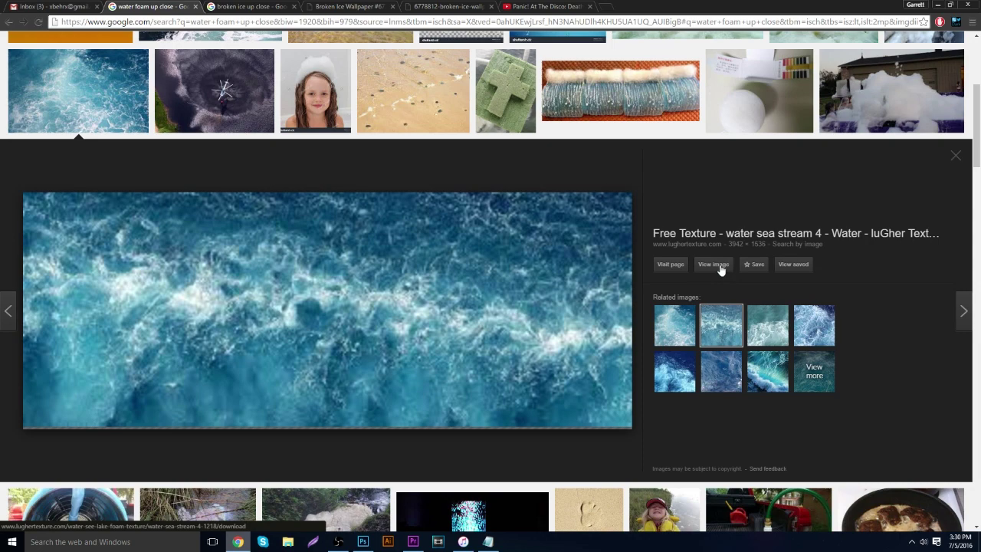
Open the water sea stream 4 texture full size and download it as water_sea_stream_4.jpg.
click(718, 268)
click(164, 6)
click(253, 6)
click(150, 6)
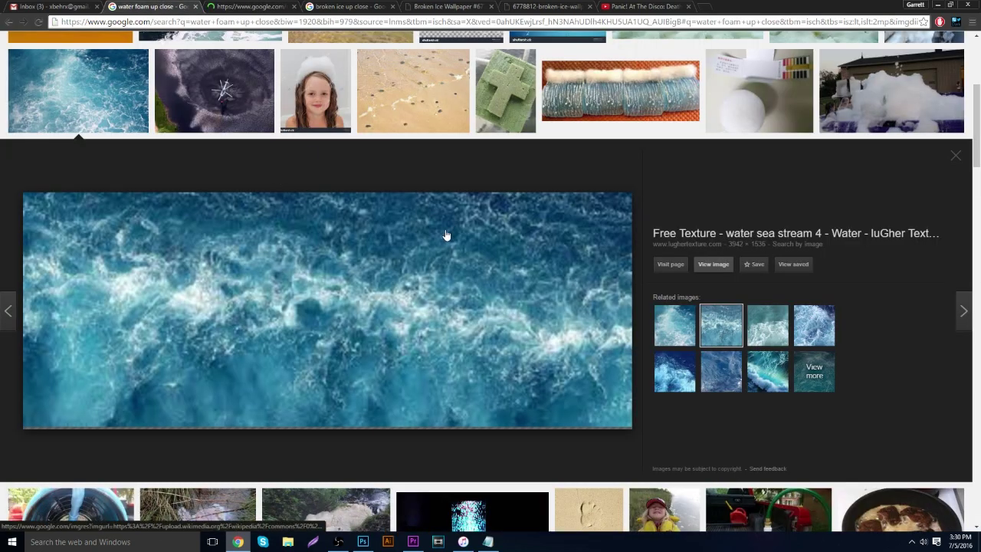
drag(978, 117, 978, 95)
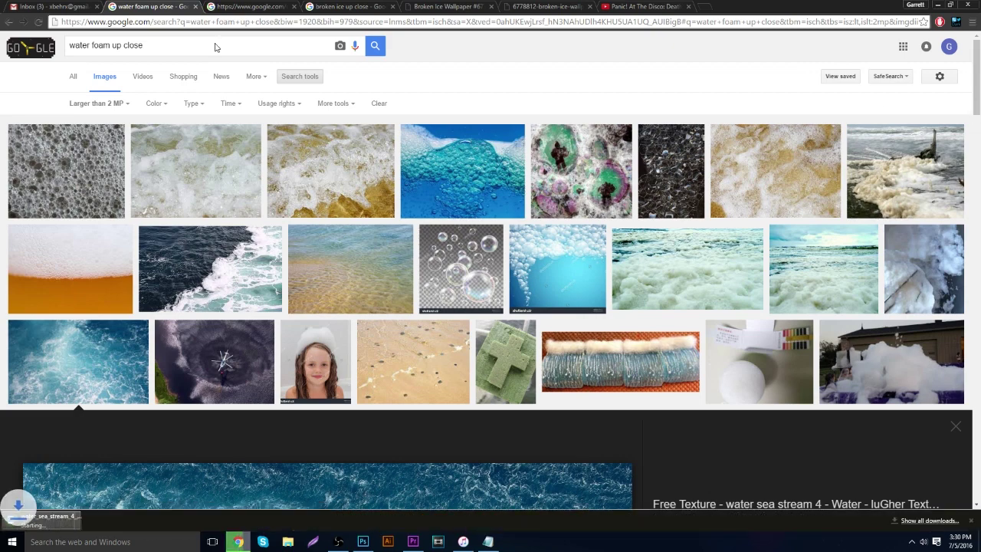
click(221, 76)
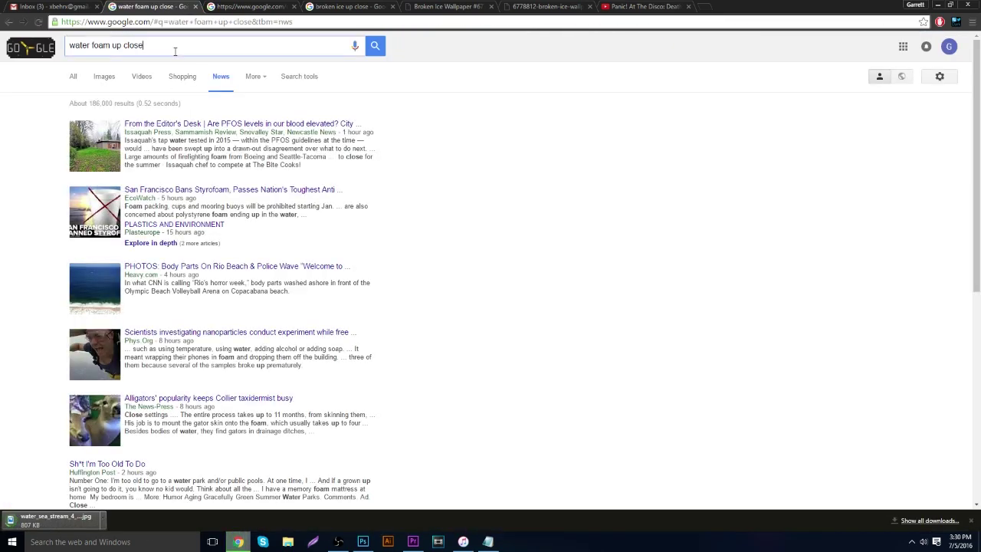
Search Google Images for 'data base glitch', then change the query to 'glitch texture'.
triple_click(174, 49)
text(d)
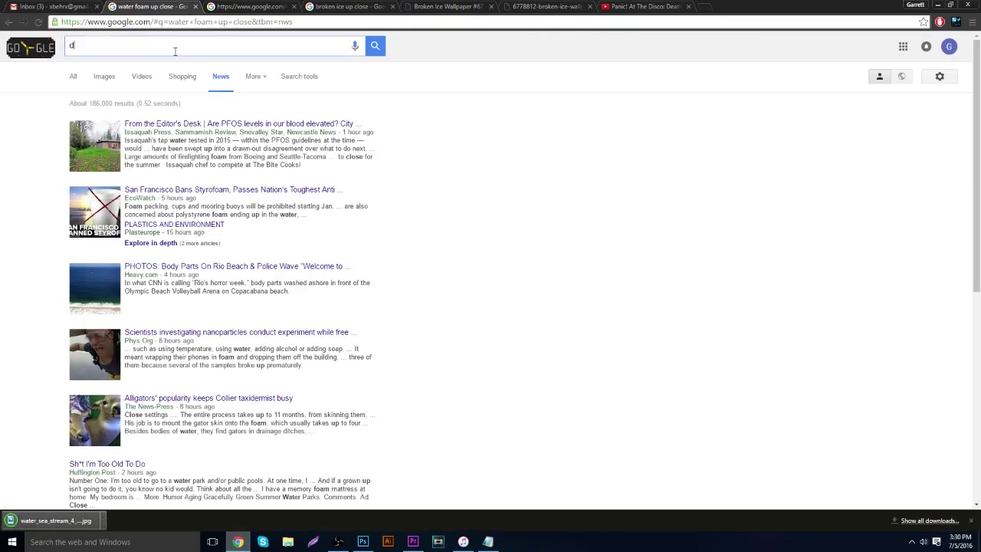
text(ata base glitch)
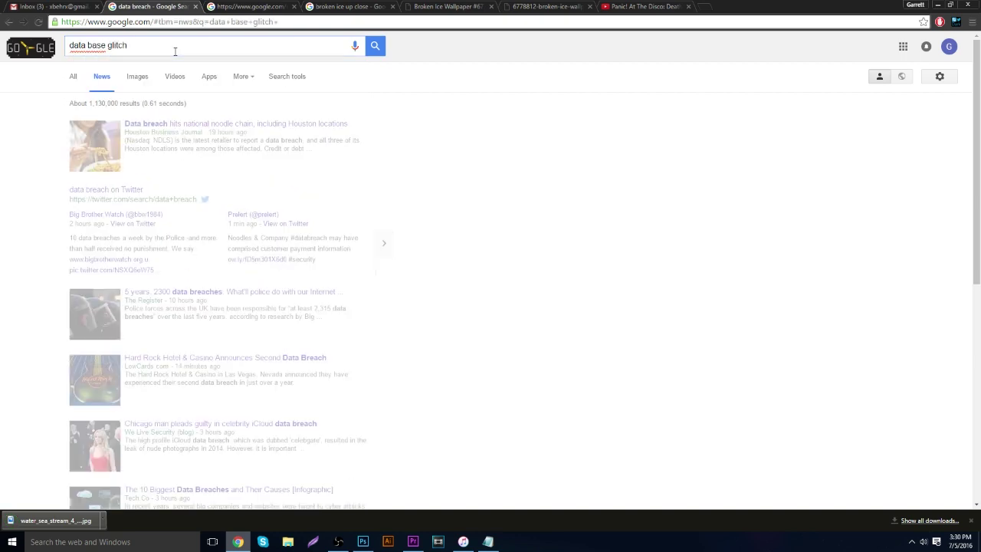
key(Return)
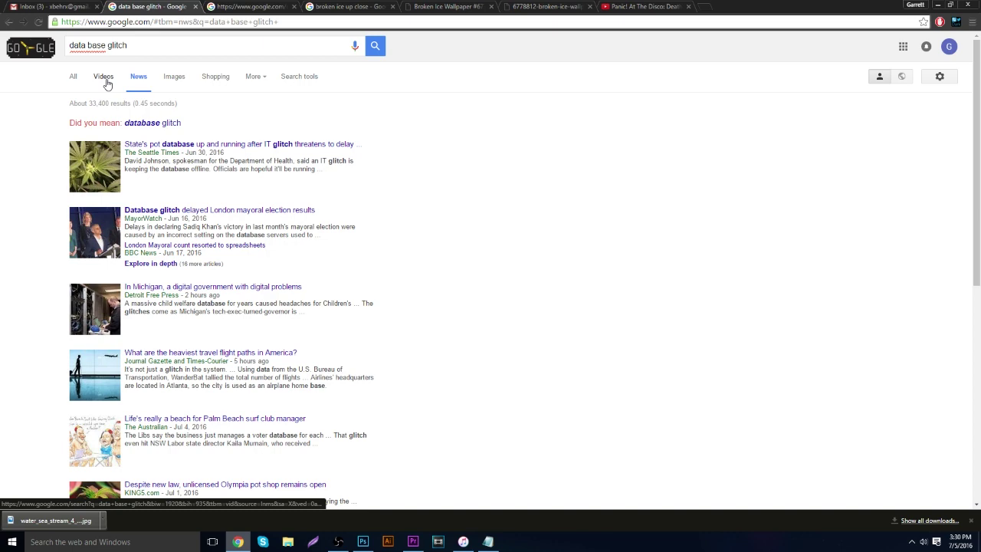
click(174, 79)
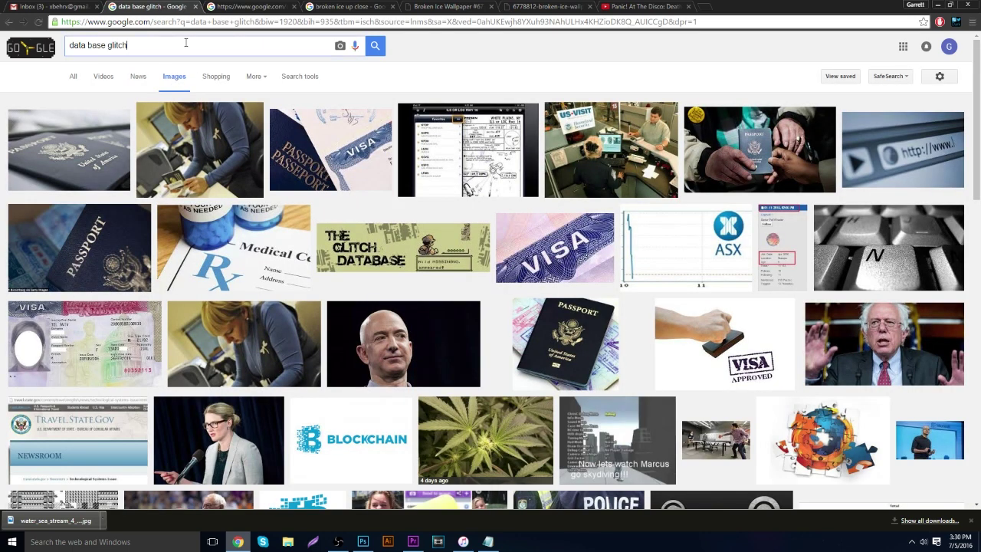
triple_click(185, 43)
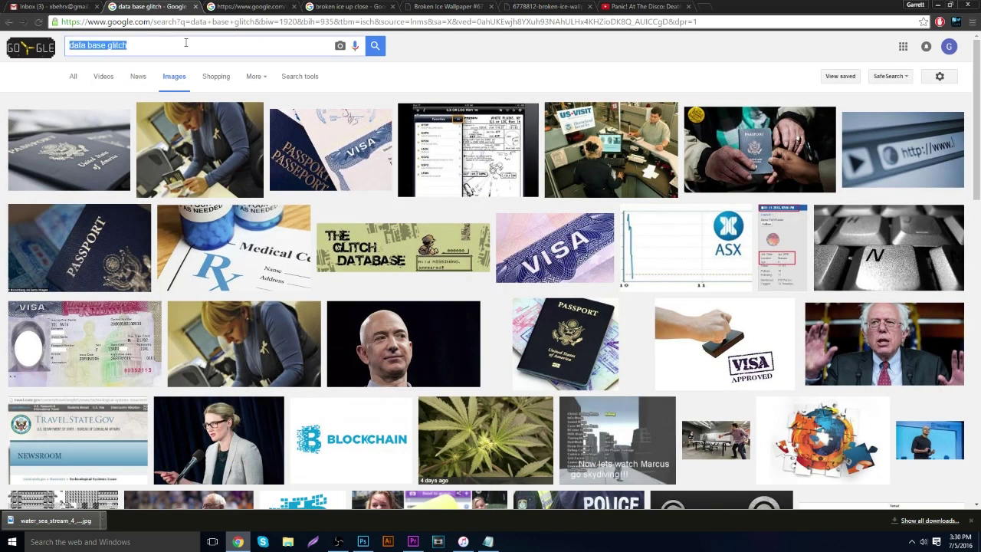
key(BackSpace)
text(ch texture)
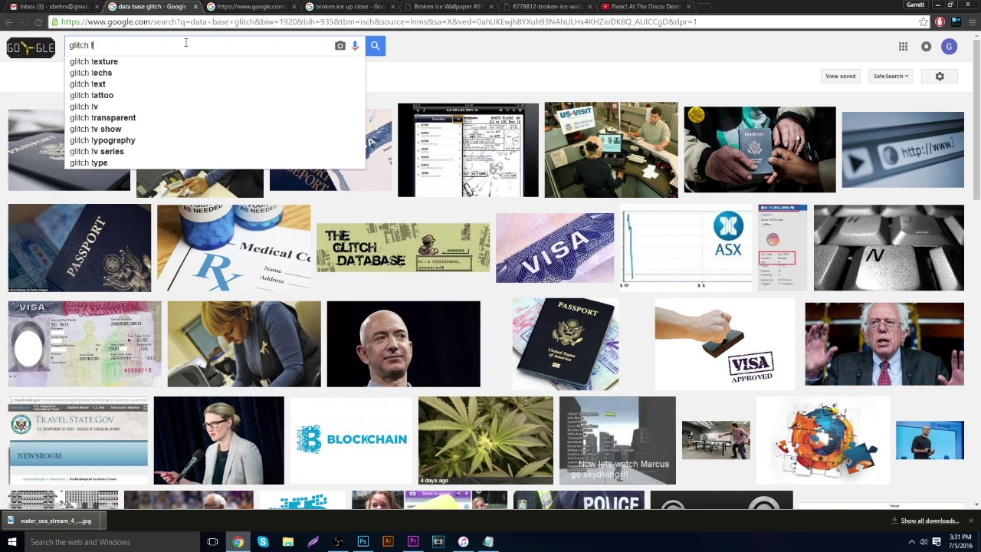
key(Return)
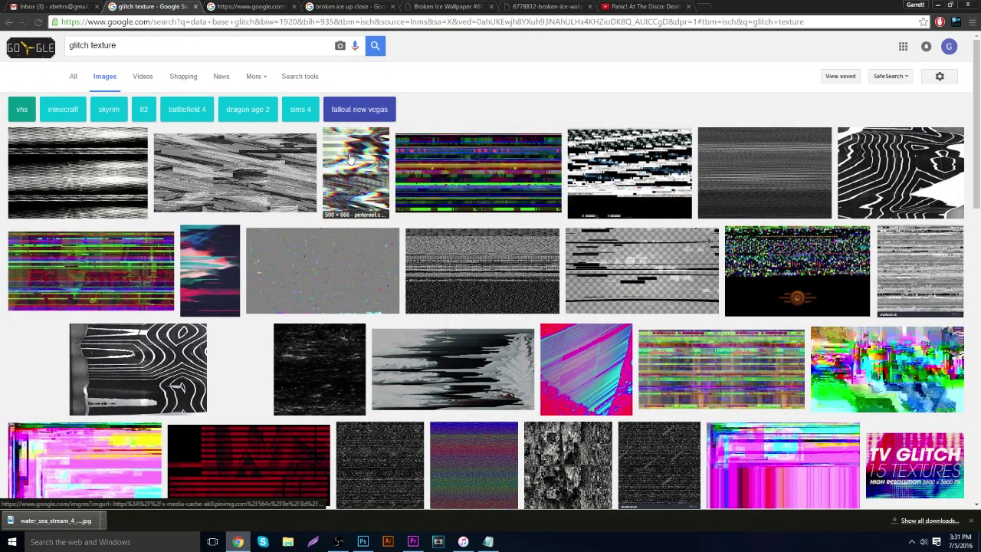
Open the Omniscient-Duck Glitchy Texture full size, copy it, and bring up Photoshop's 1.psd.
click(440, 345)
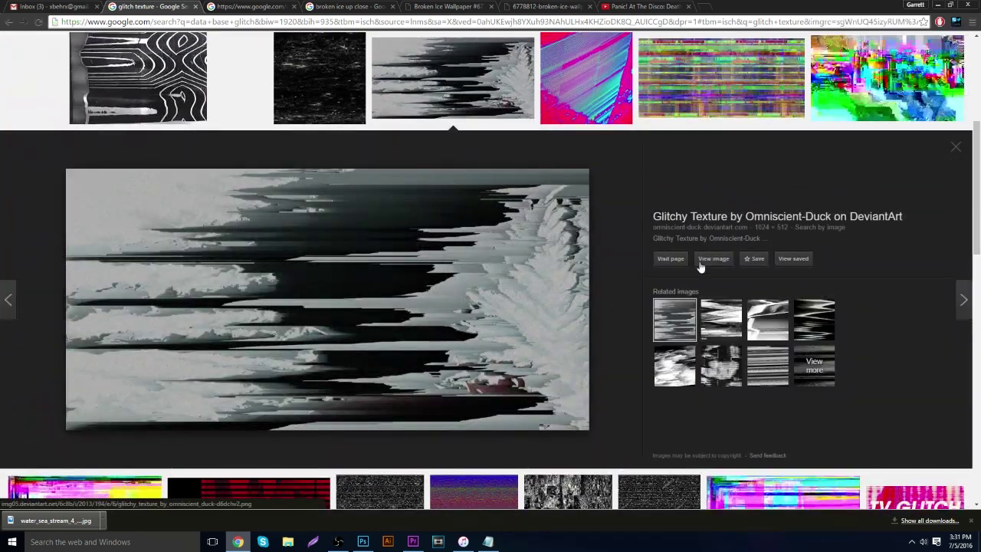
click(716, 259)
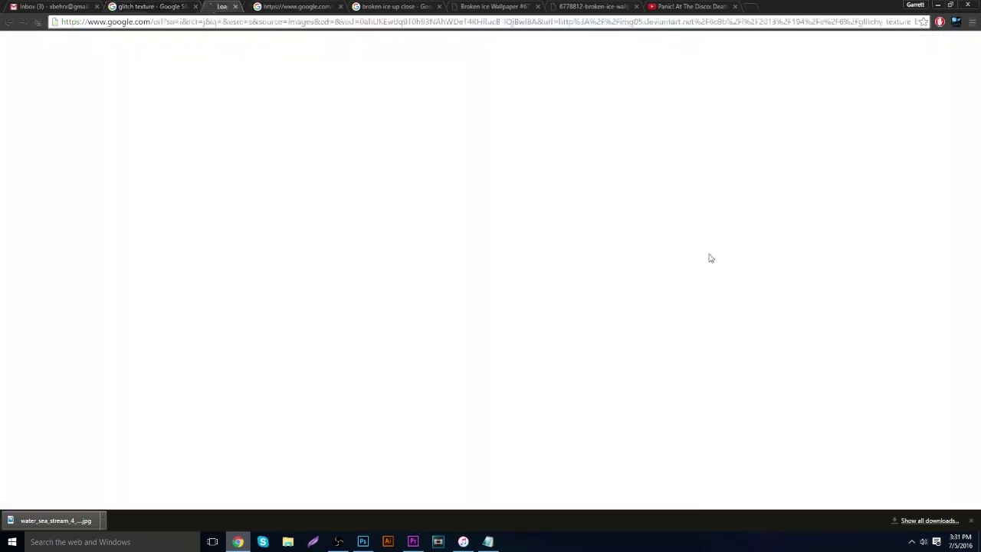
right_click(321, 203)
click(373, 231)
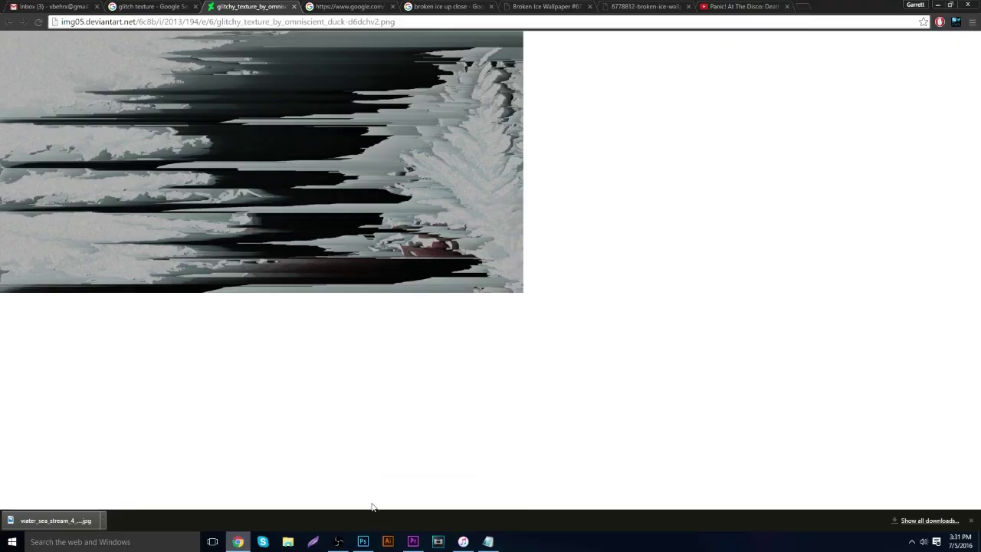
click(363, 541)
click(797, 37)
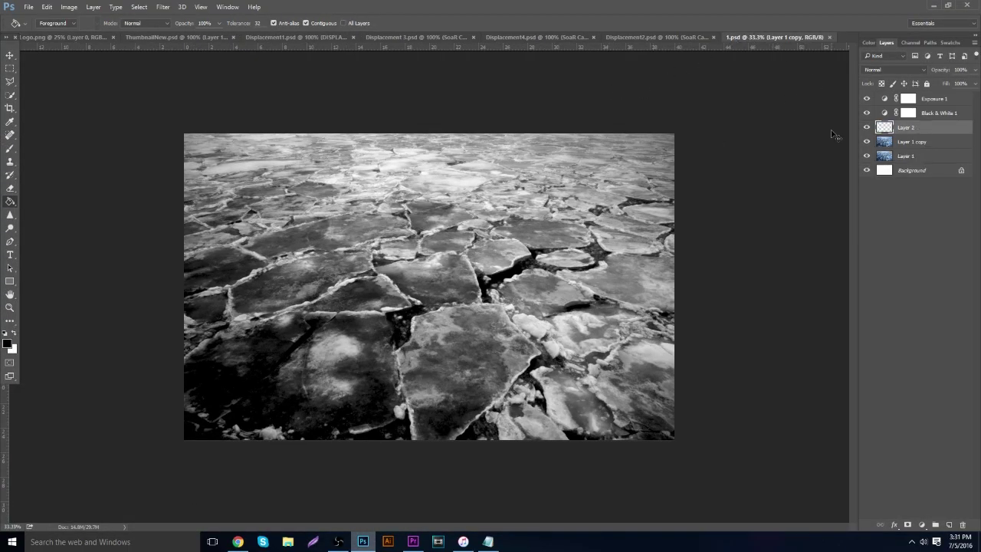
Paste the glitch texture into 1.psd and hide the ice photo and background layers.
key(ctrl+v)
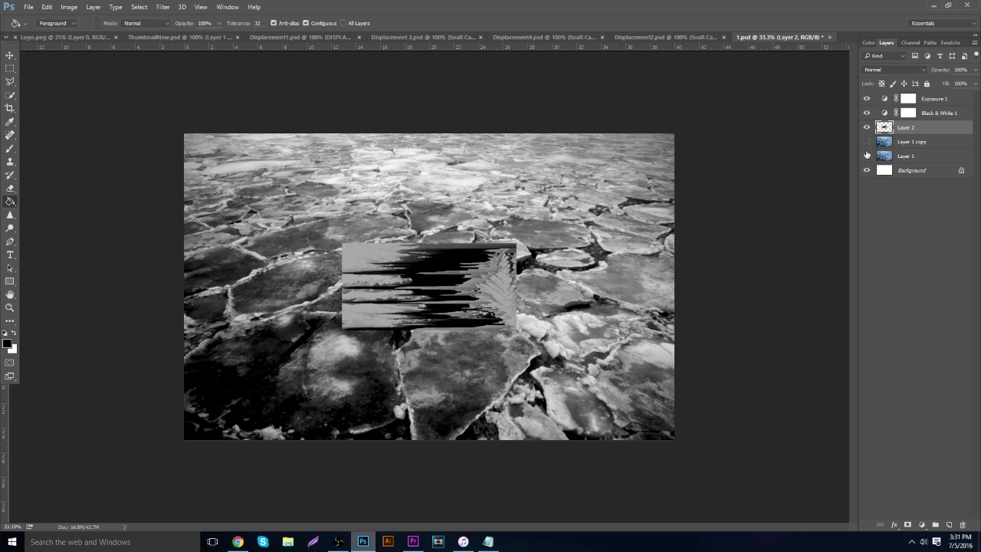
click(867, 156)
click(867, 170)
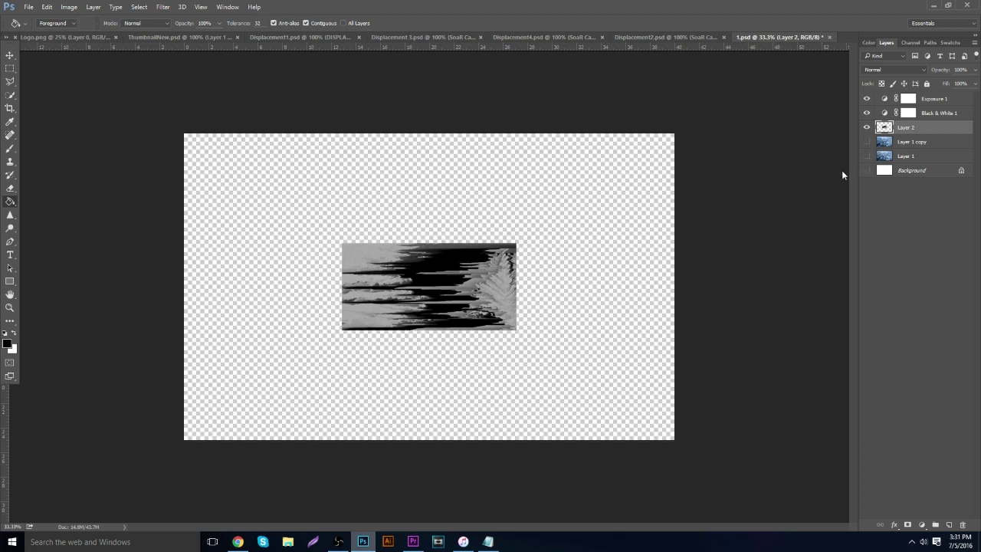
Save the texture as 2.psd in Displacements, then return to the bear logo document.
click(28, 7)
click(61, 119)
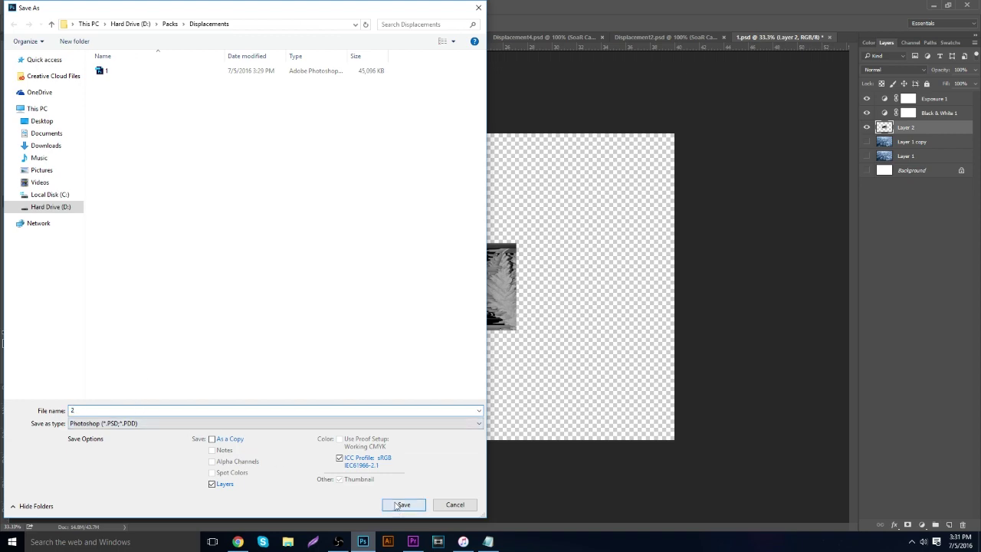
click(396, 504)
click(612, 165)
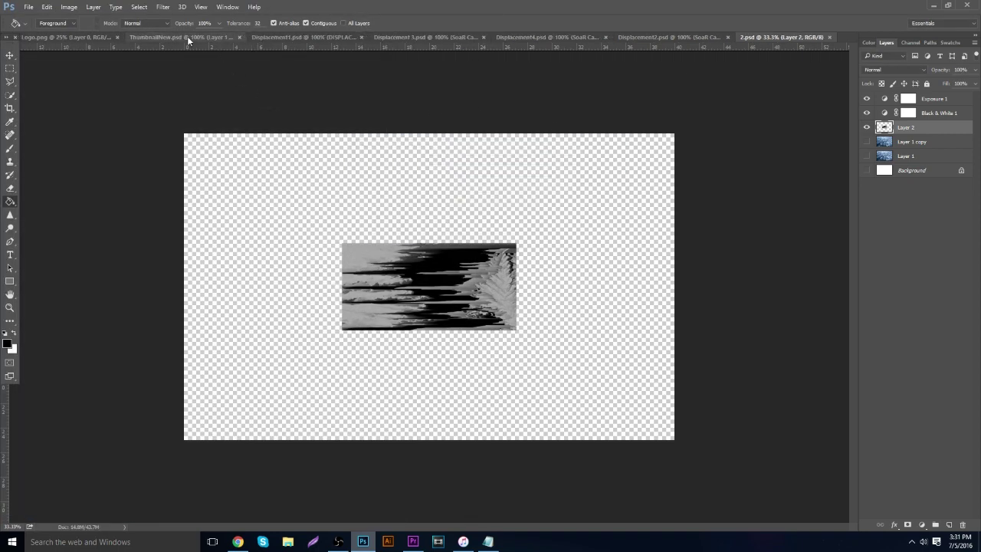
click(184, 37)
click(81, 37)
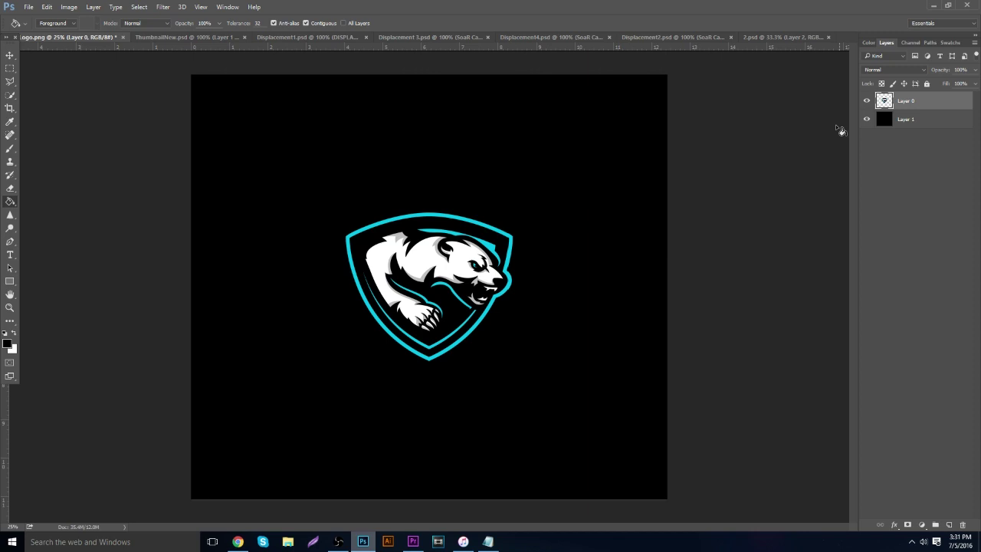
Apply a Displace distortion to the bear shield logo using the '2' glitch file as the map.
click(162, 7)
mouse_move(234, 140)
click(319, 140)
click(528, 169)
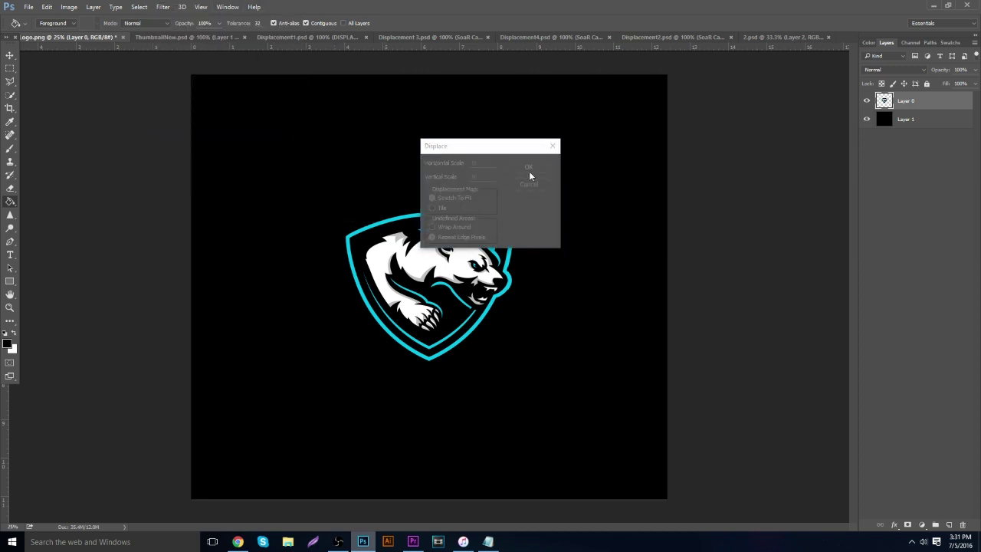
double_click(150, 82)
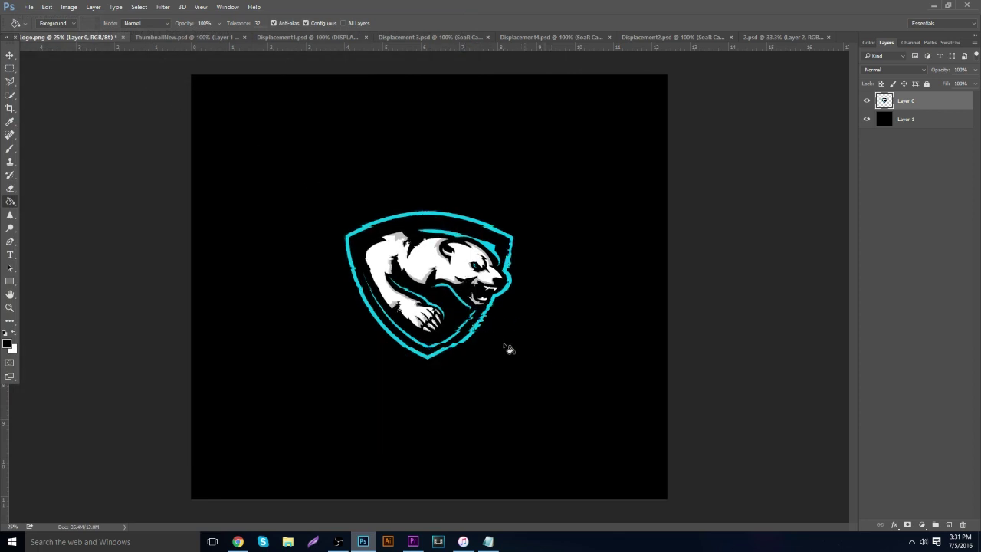
Zoom in to inspect the roughened logo edges, then bring Chrome to the front.
click(10, 309)
drag(362, 332, 367, 297)
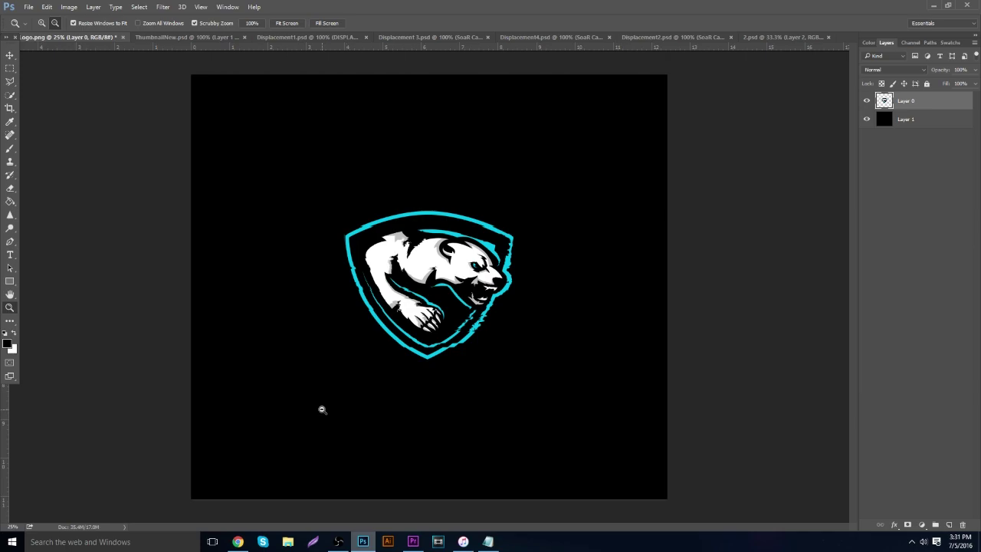
click(238, 541)
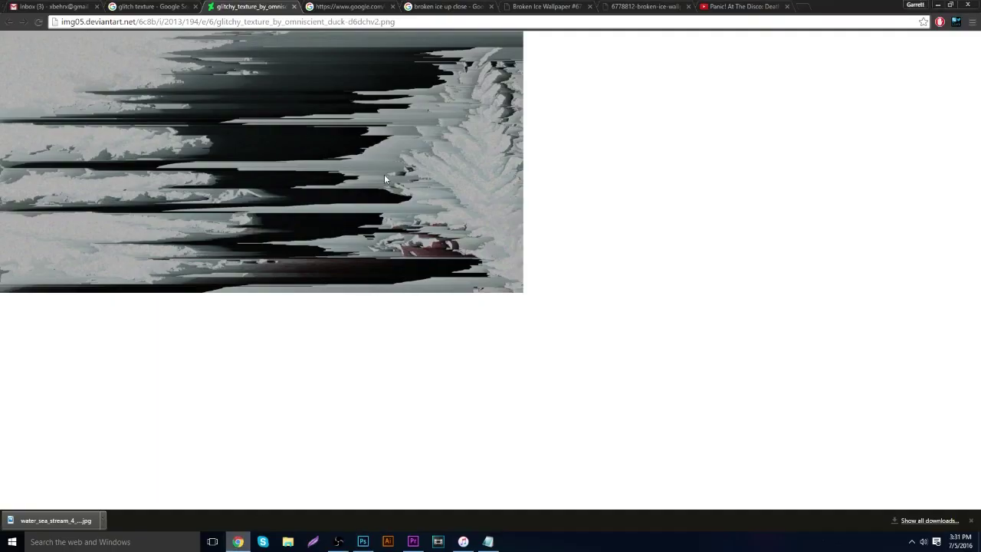
Close the blank Google tab, the broken-ice tabs and the glitchy texture image tab.
click(360, 5)
click(391, 6)
click(392, 6)
click(391, 6)
click(392, 6)
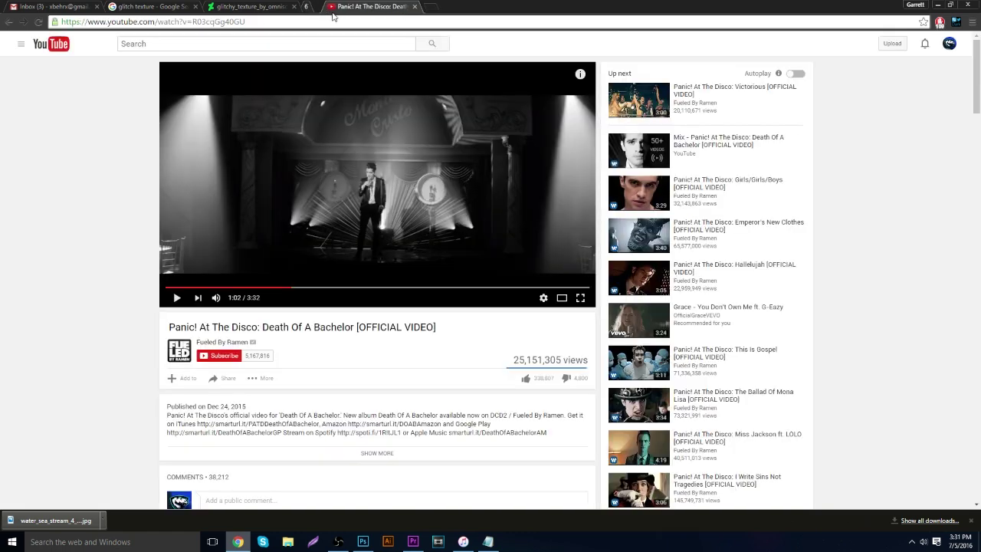
click(294, 8)
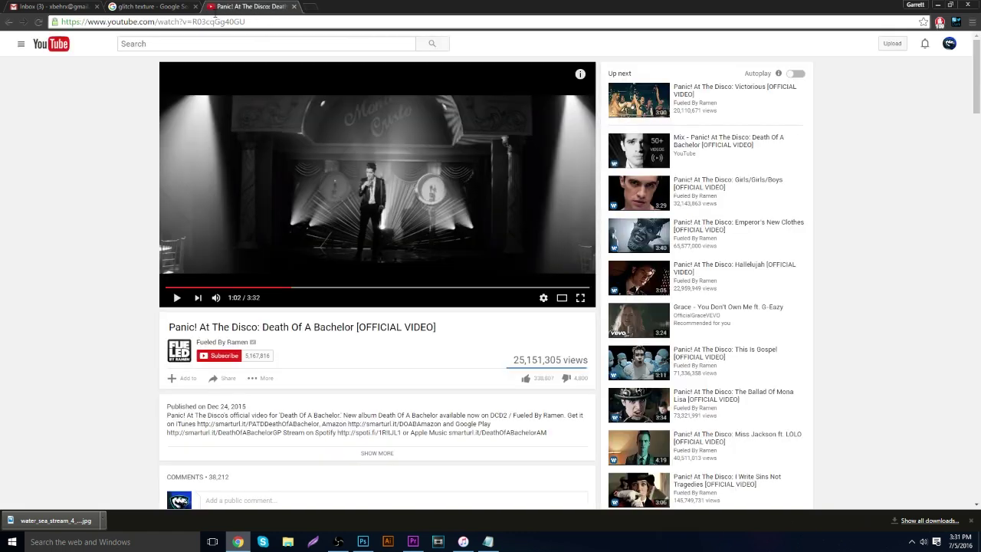
Scroll through the glitch texture results, then minimize Chrome to return to Photoshop.
click(165, 6)
scroll(459, 309, down, 1)
scroll(458, 309, down, 7)
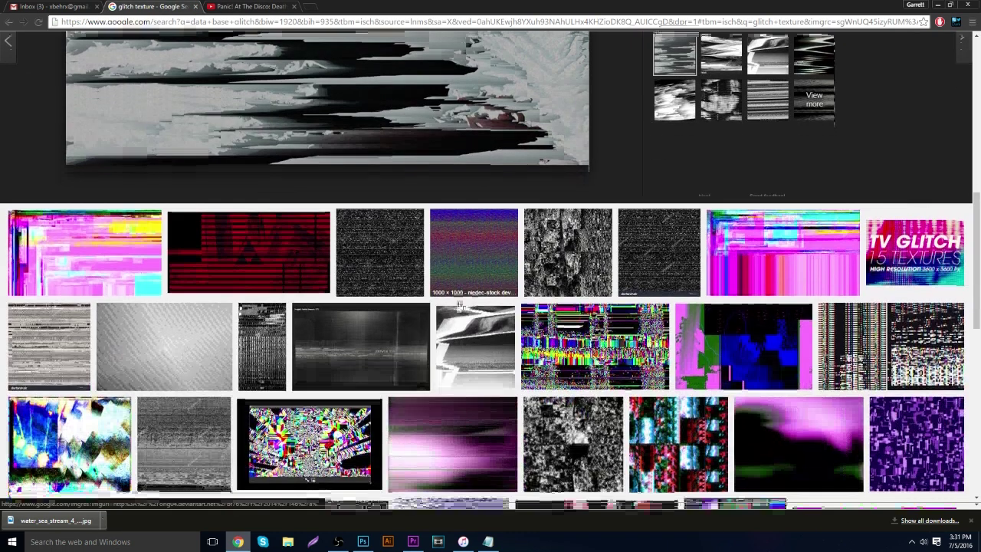
scroll(550, 272, down, 3)
scroll(550, 272, down, 3)
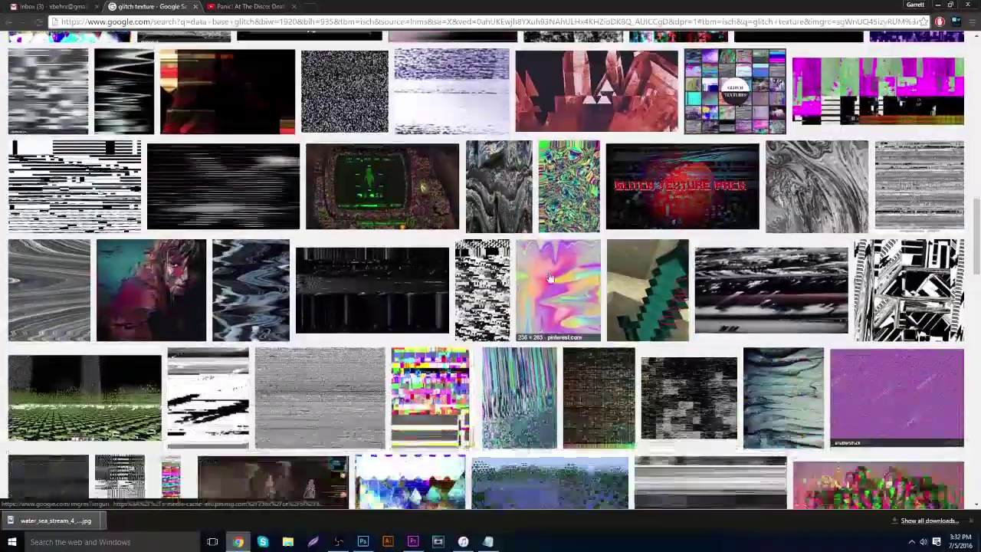
scroll(469, 238, down, 4)
scroll(449, 261, down, 5)
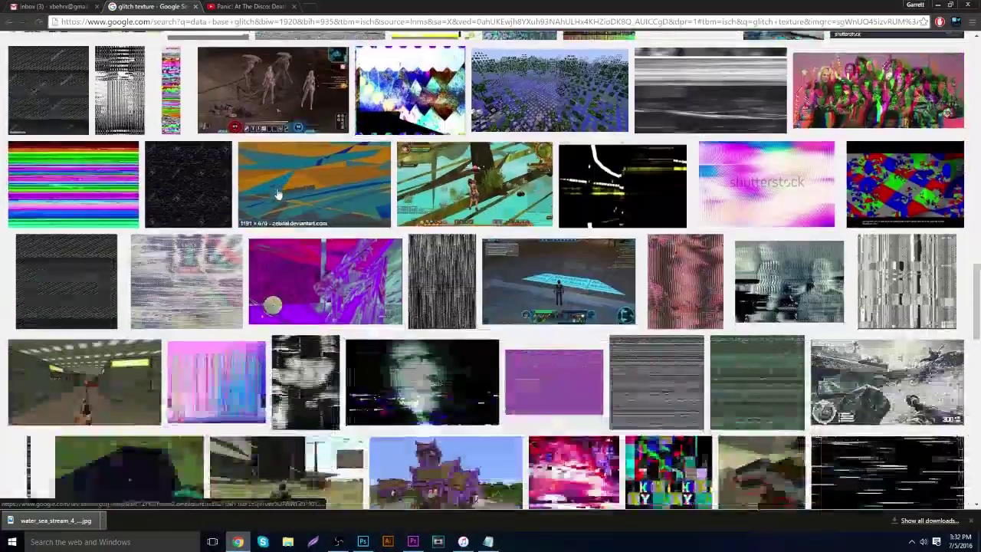
scroll(482, 370, down, 1)
scroll(482, 370, down, 3)
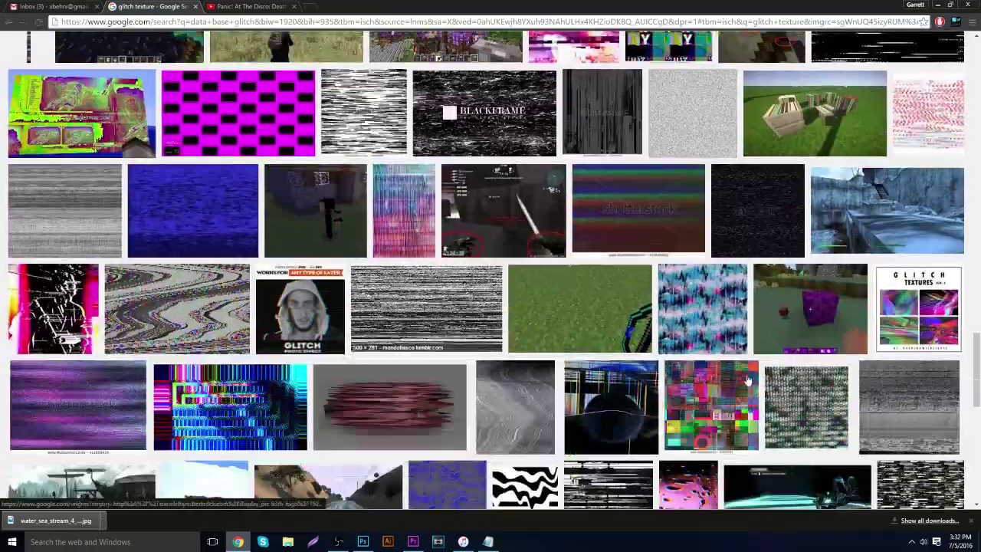
click(247, 544)
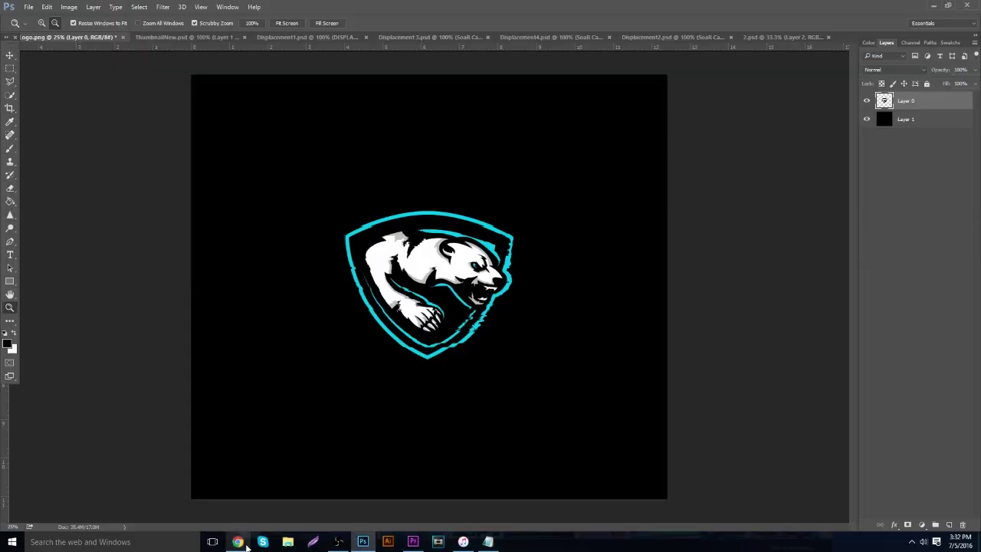